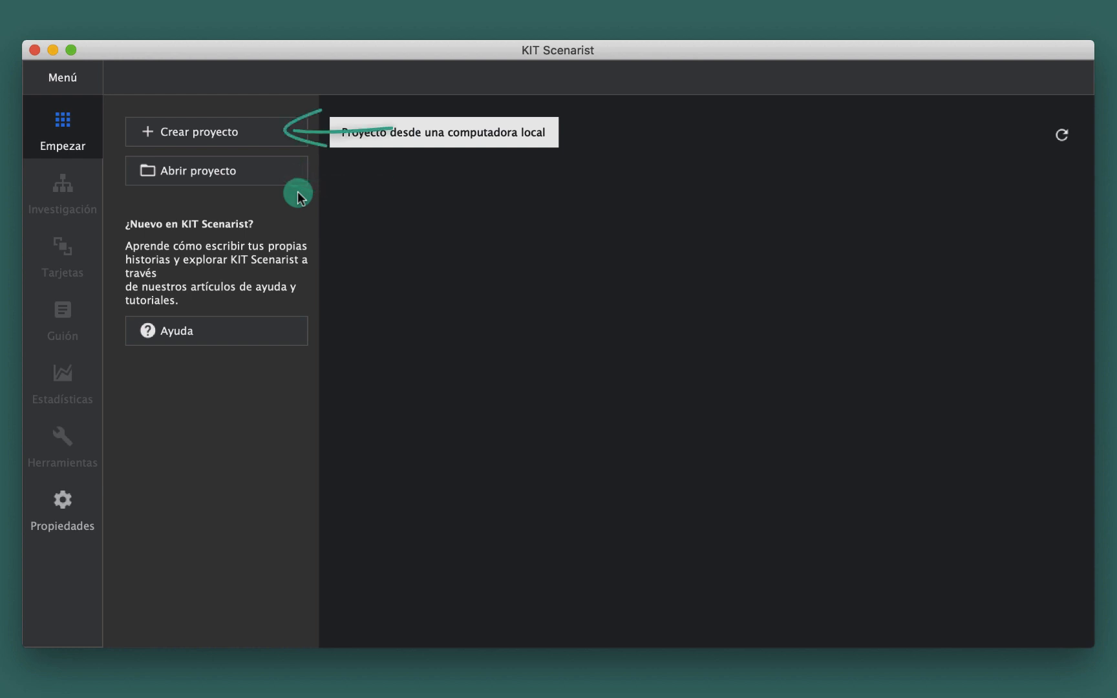
# Create a new project named "Guion de ficción" with the advanced options enabled, keeping the default Documents destination.
pyautogui.click(212, 124)
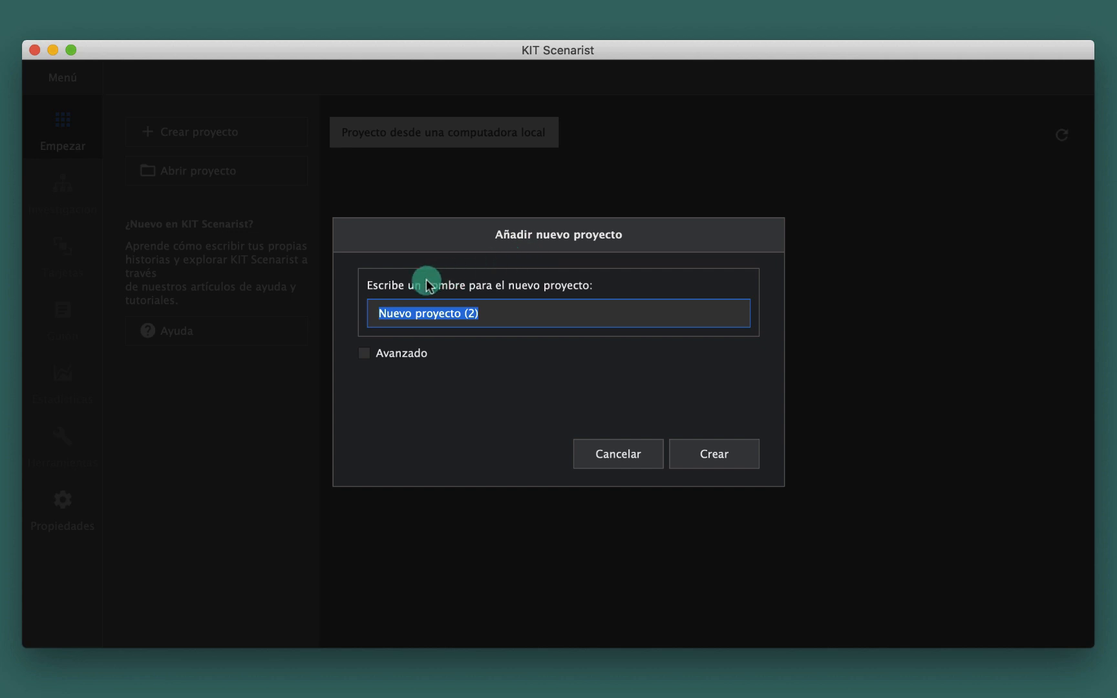
pyautogui.click(512, 312)
pyautogui.moveTo(512, 313); pyautogui.dragTo(350, 312)
pyautogui.write('Gui')
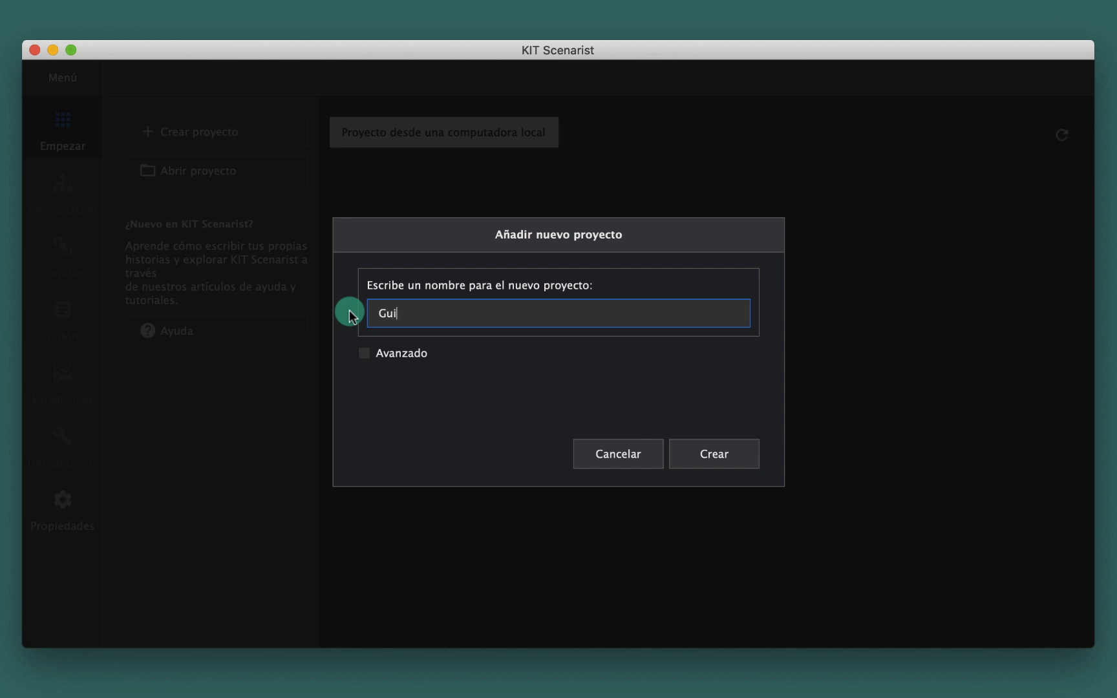
pyautogui.write('on de ficción')
pyautogui.click(367, 354)
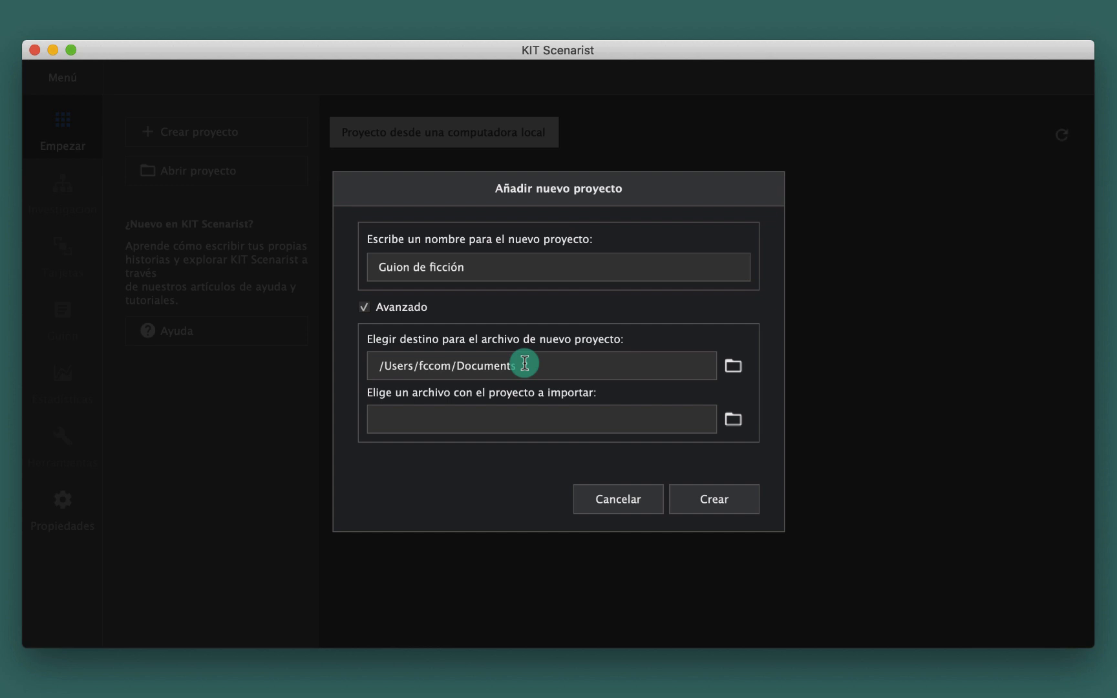
pyautogui.click(714, 498)
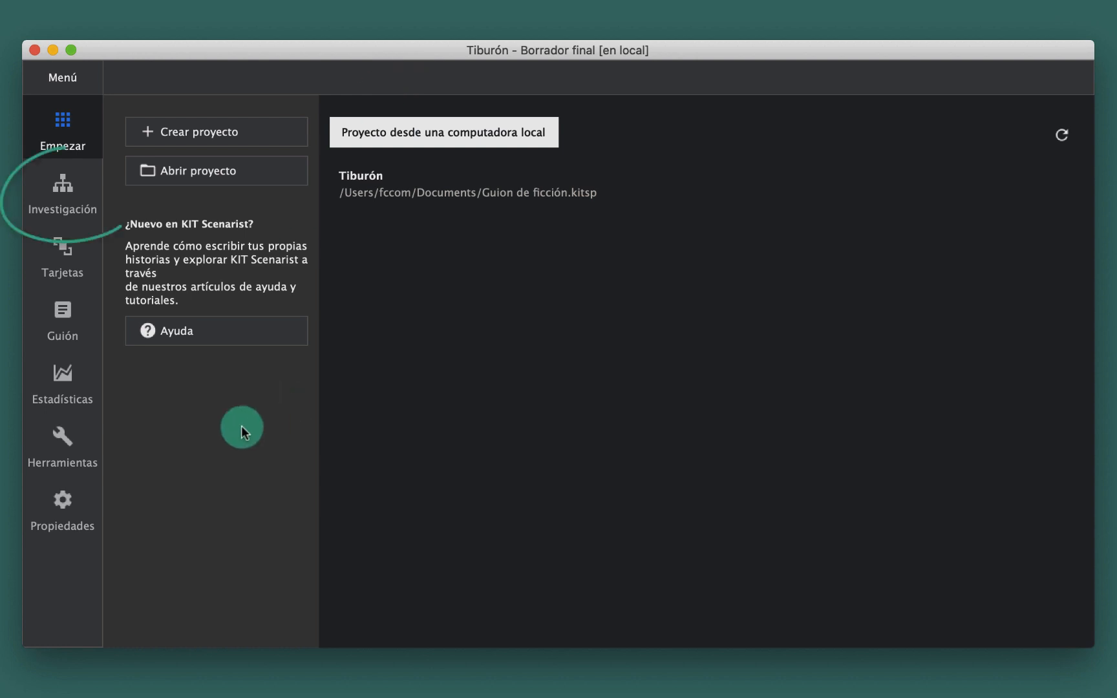
# Look through the project's Investigación, Tarjetas, Guión, Estadísticas and Herramientas sections.
pyautogui.click(71, 195)
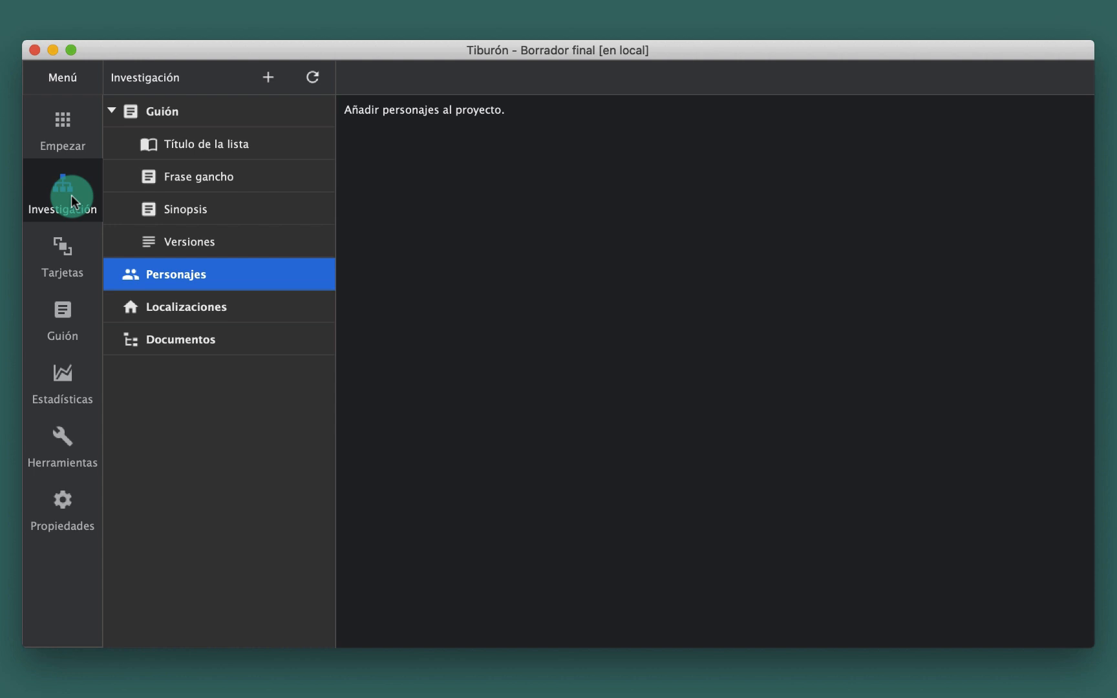
pyautogui.click(78, 270)
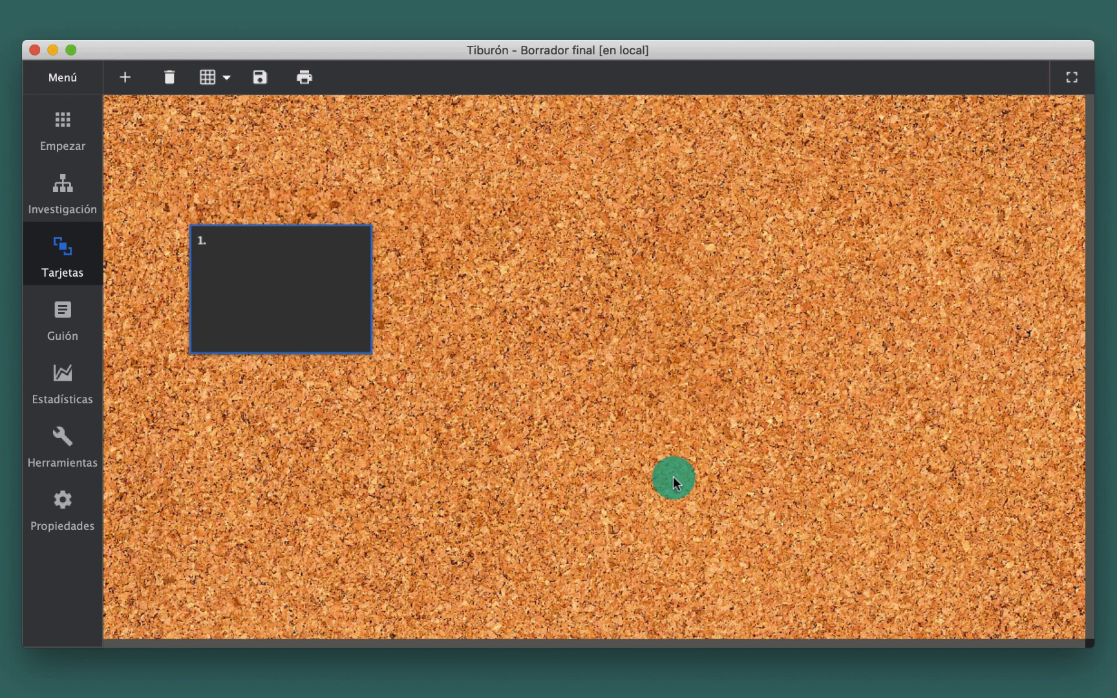
pyautogui.click(62, 319)
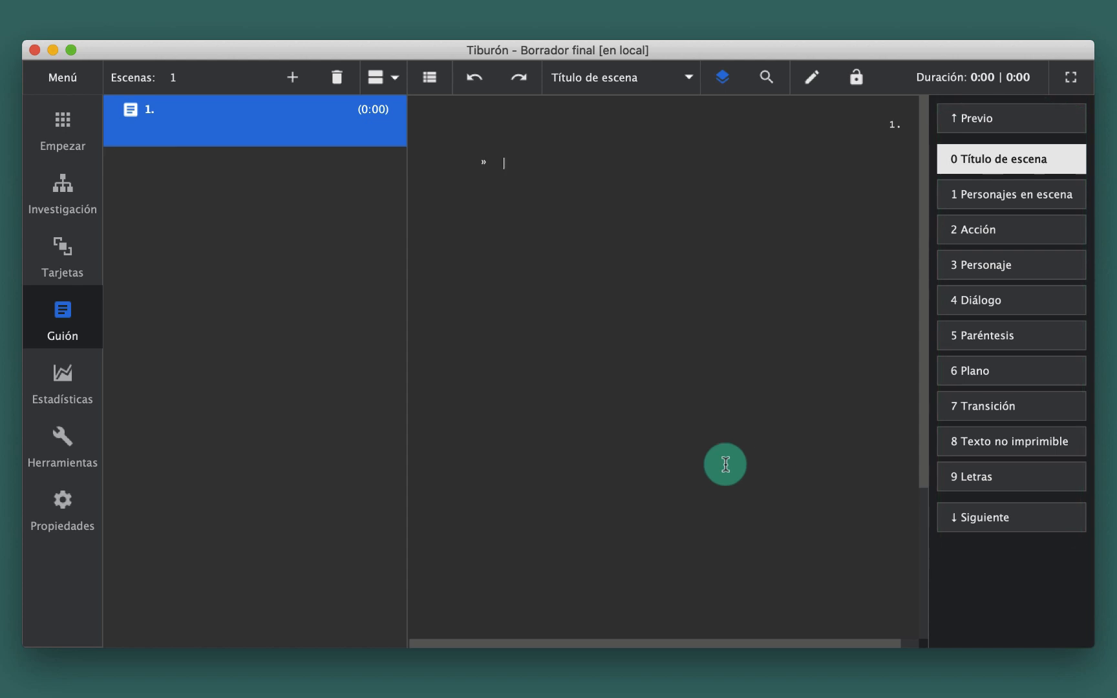
pyautogui.click(65, 380)
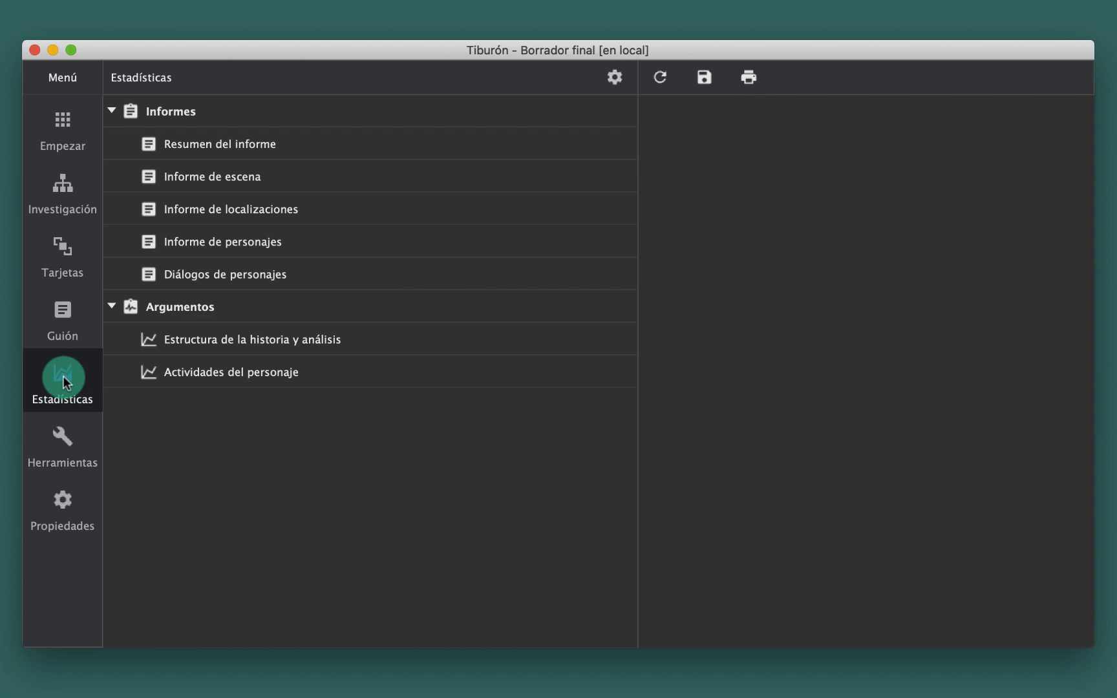
pyautogui.click(61, 449)
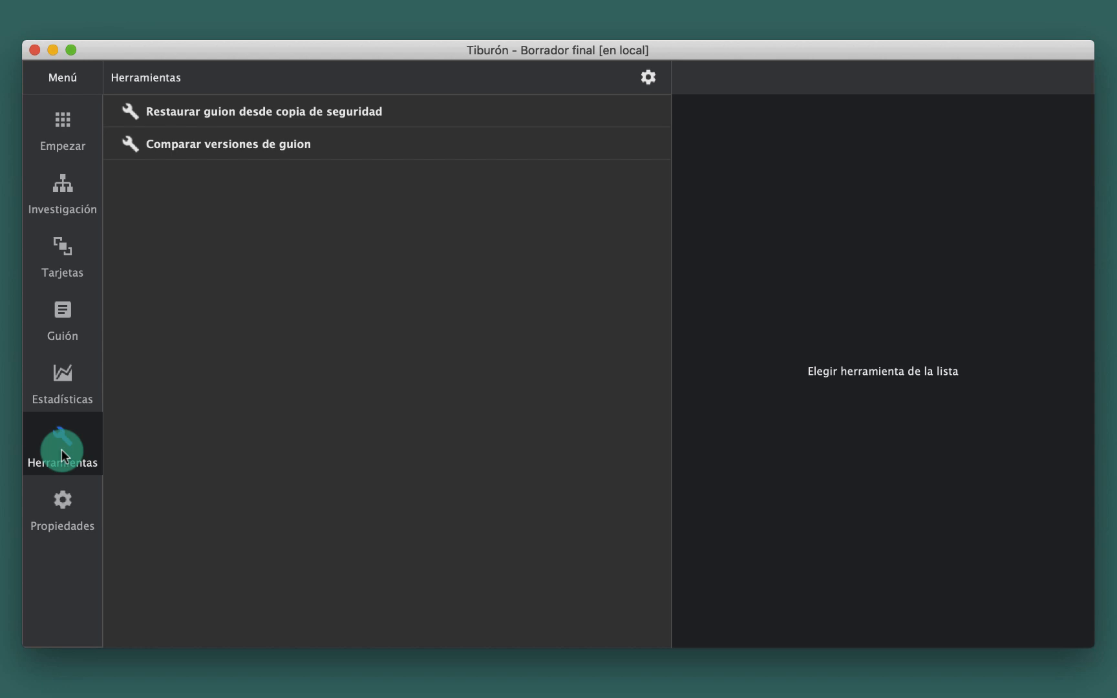
# Review the Duración/Contador settings and the script templates available in the template library.
pyautogui.click(46, 527)
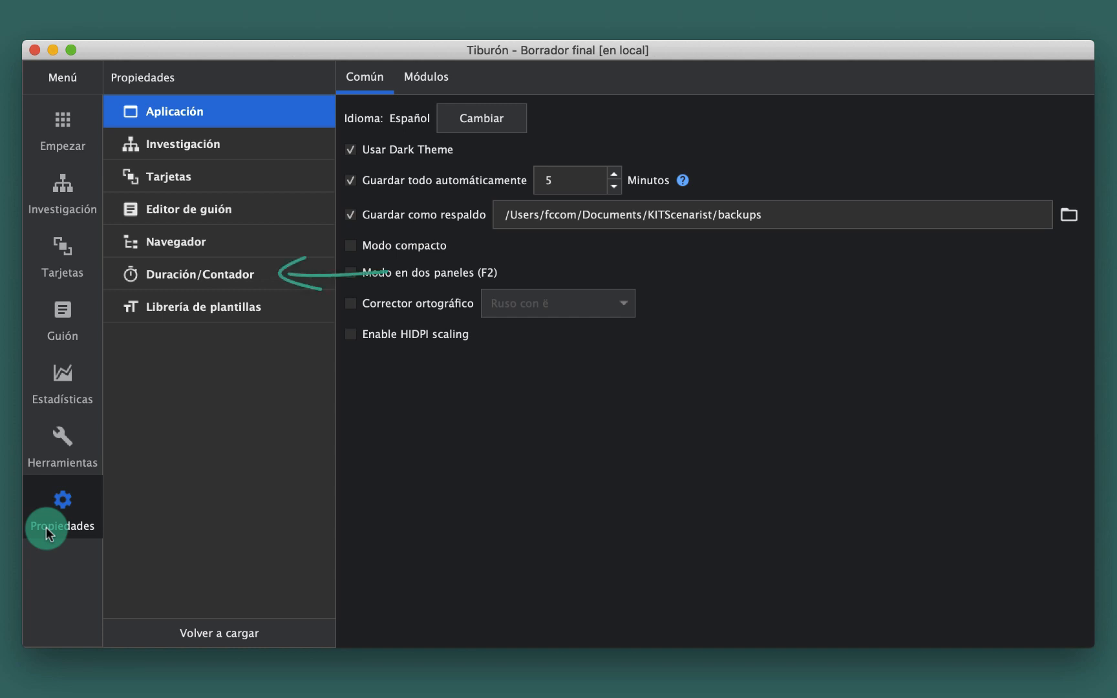
pyautogui.click(241, 278)
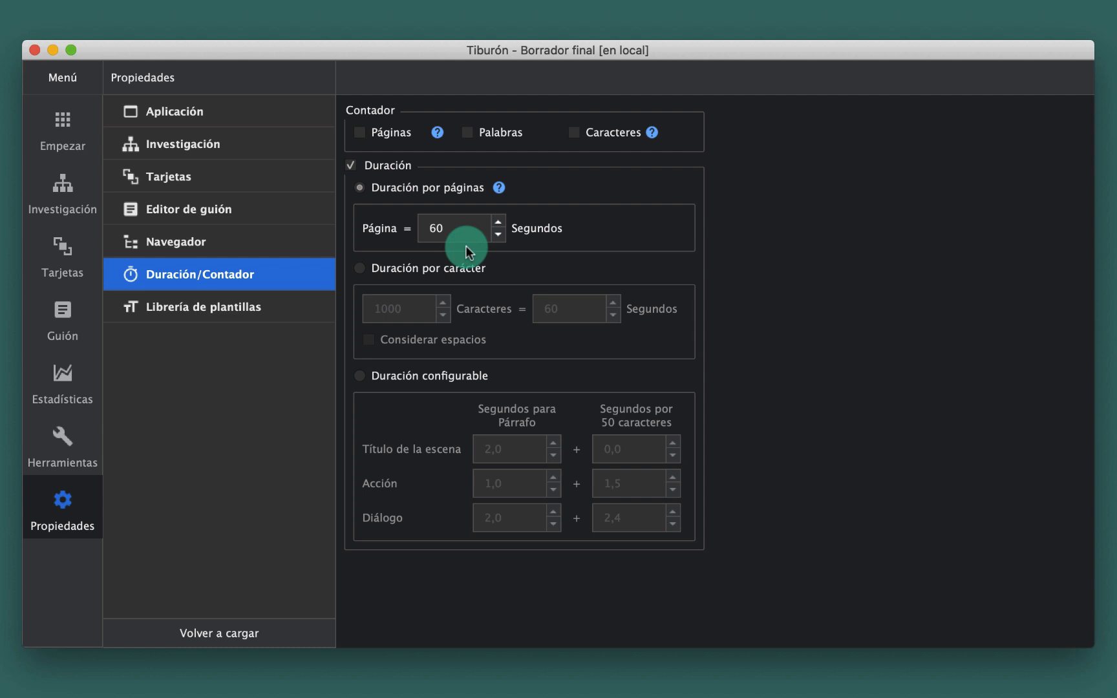
pyautogui.click(162, 307)
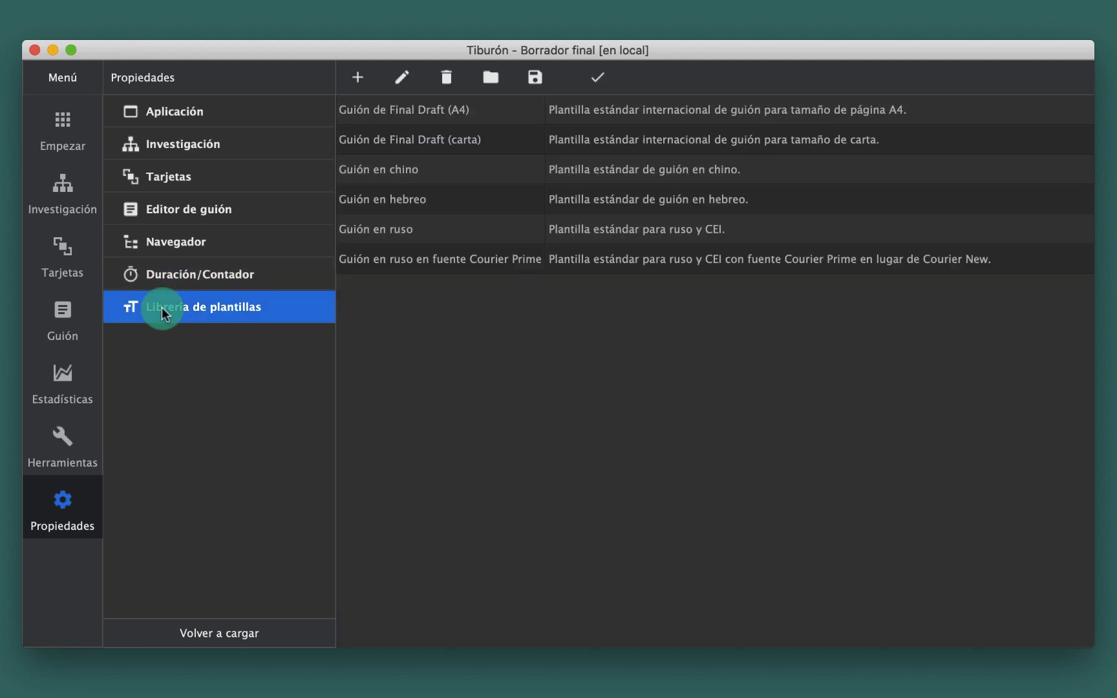
pyautogui.click(401, 132)
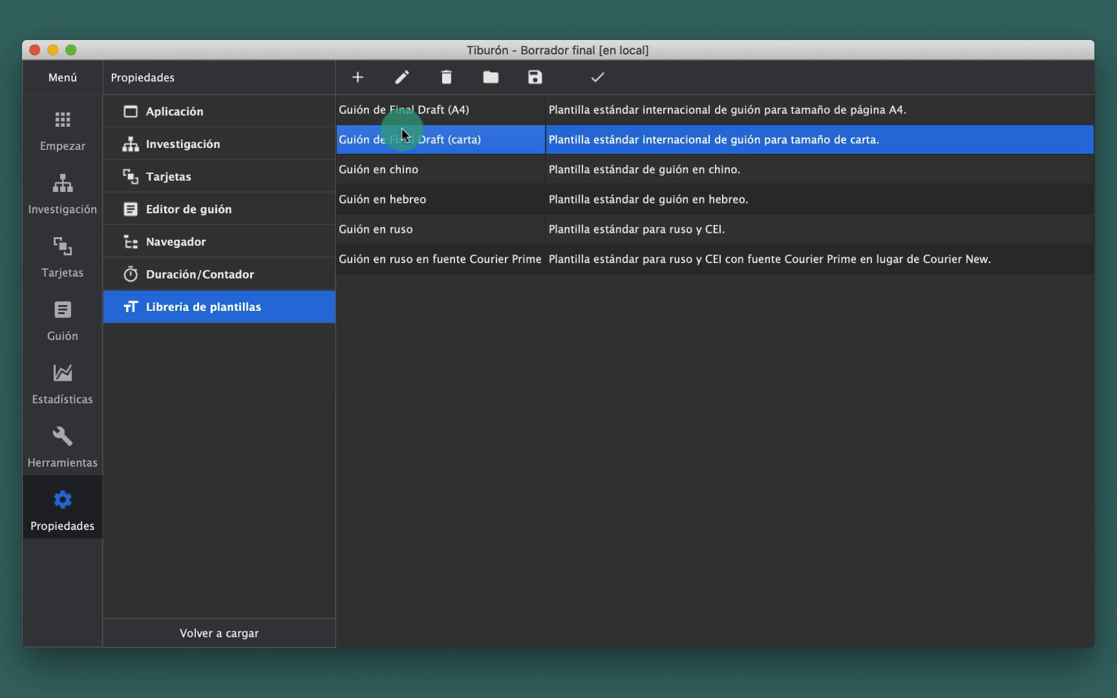
pyautogui.click(409, 115)
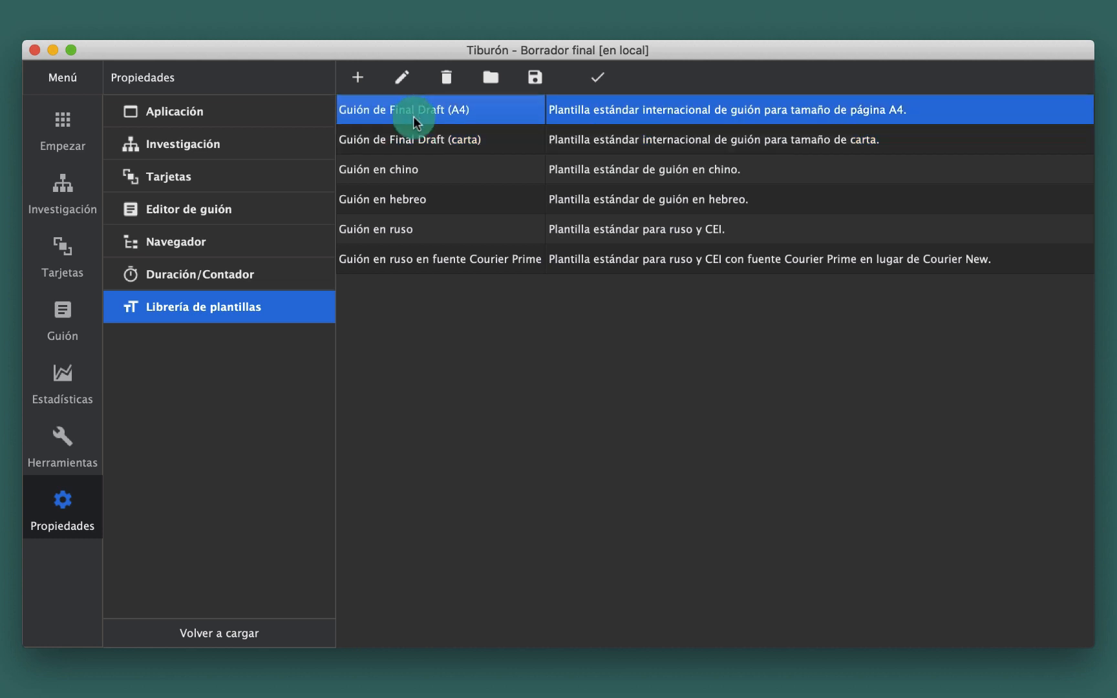
pyautogui.click(406, 170)
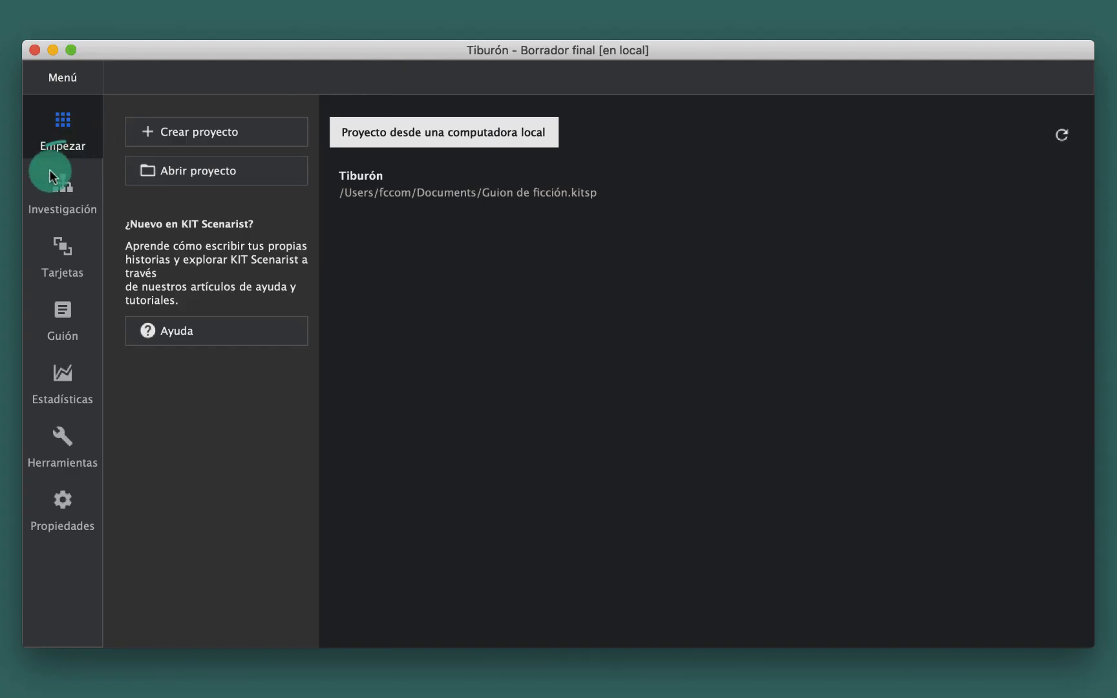
# Examine the research pages for the script, including its title page, hook phrase, synopsis and versions, plus the characters page.
pyautogui.click(53, 195)
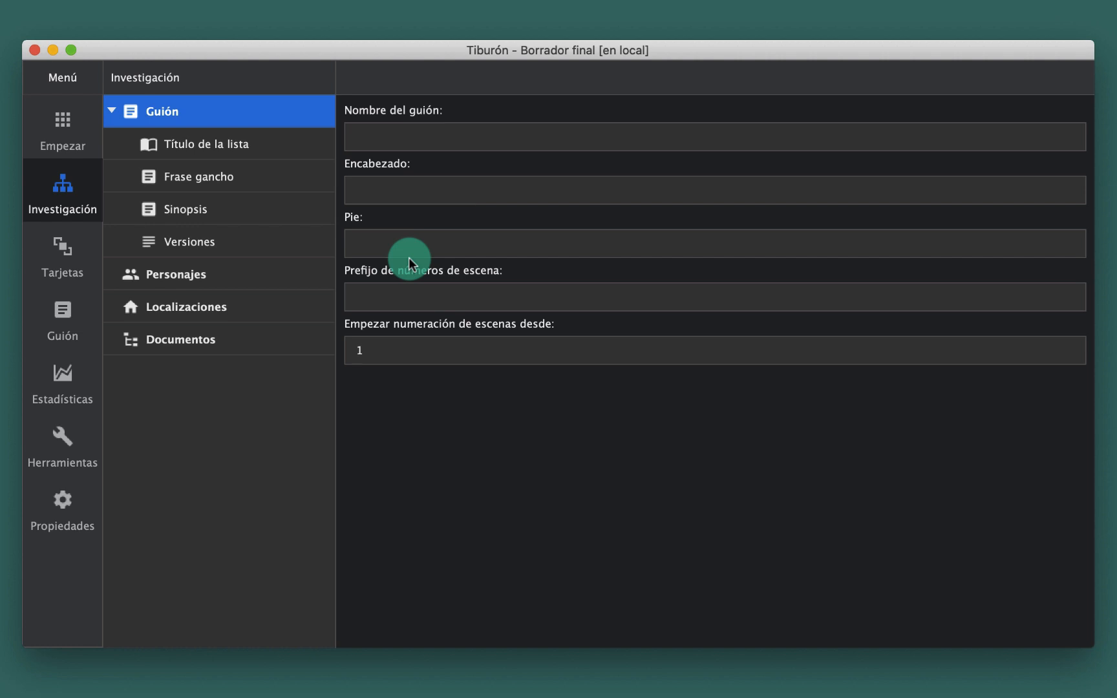
pyautogui.click(207, 139)
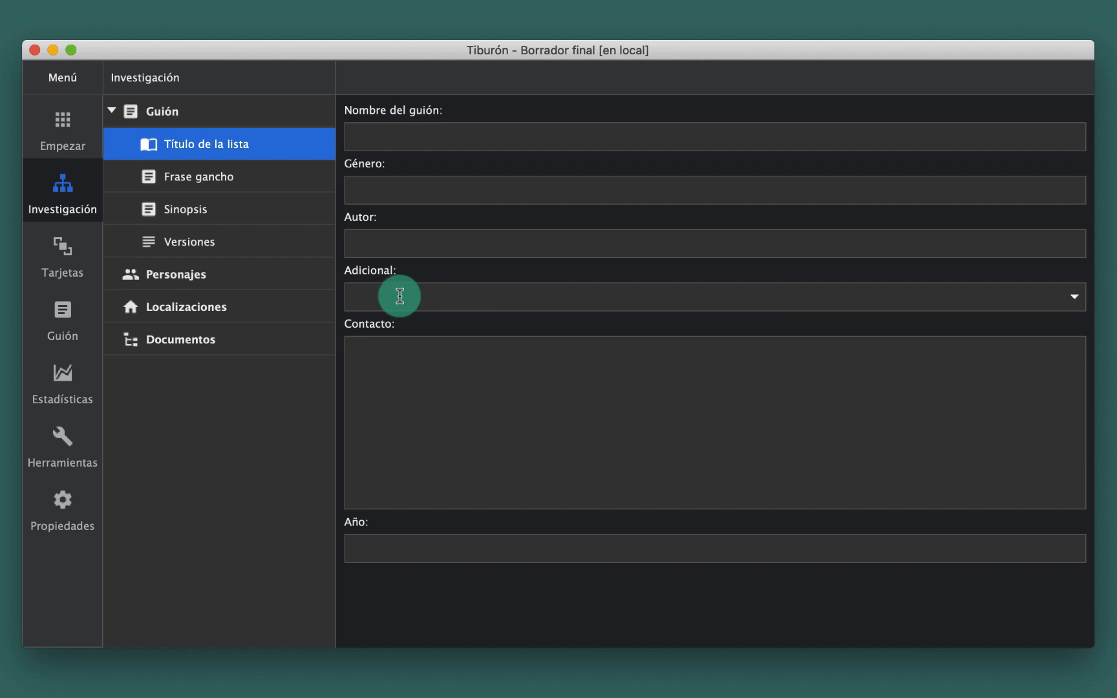
pyautogui.click(1067, 298)
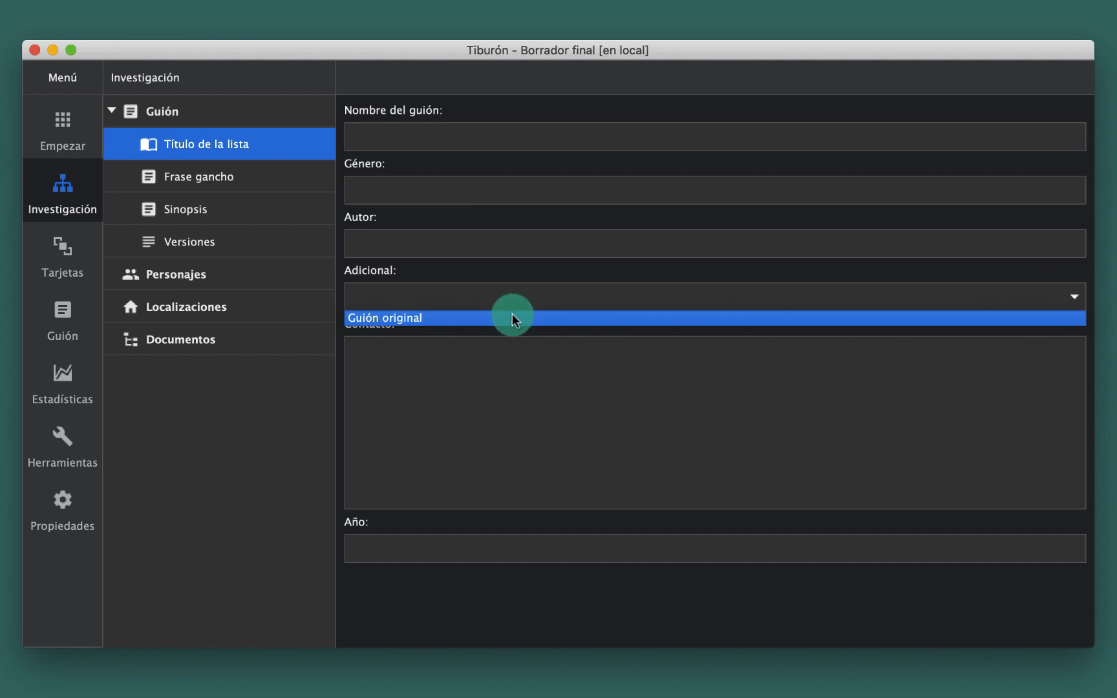
pyautogui.click(493, 352)
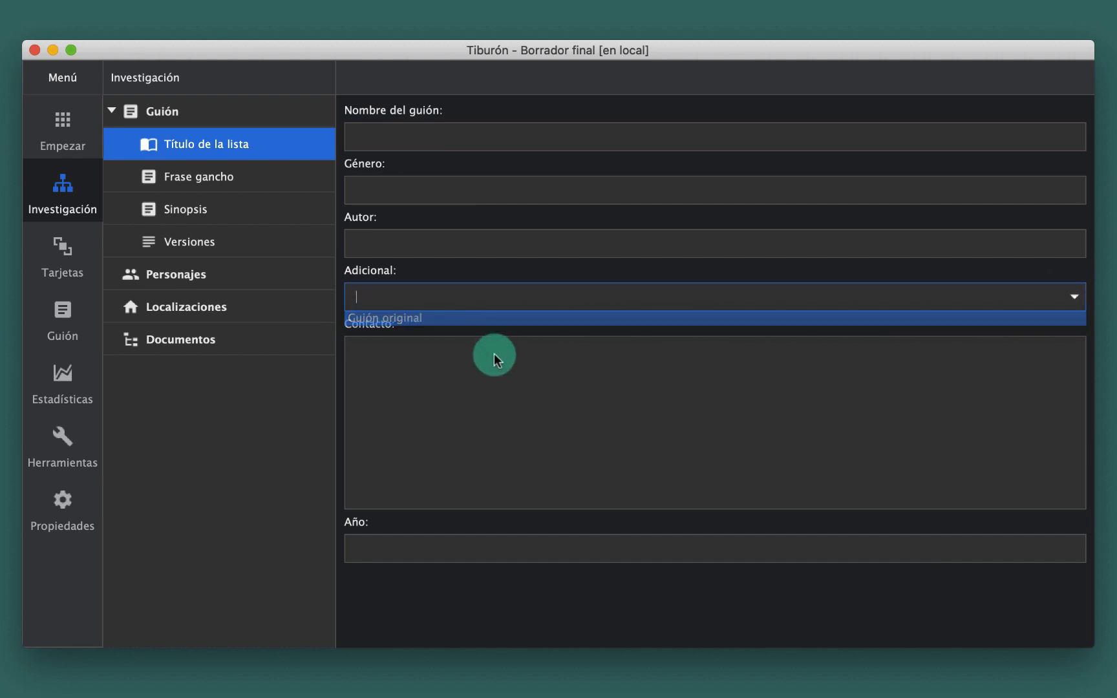
pyautogui.click(238, 176)
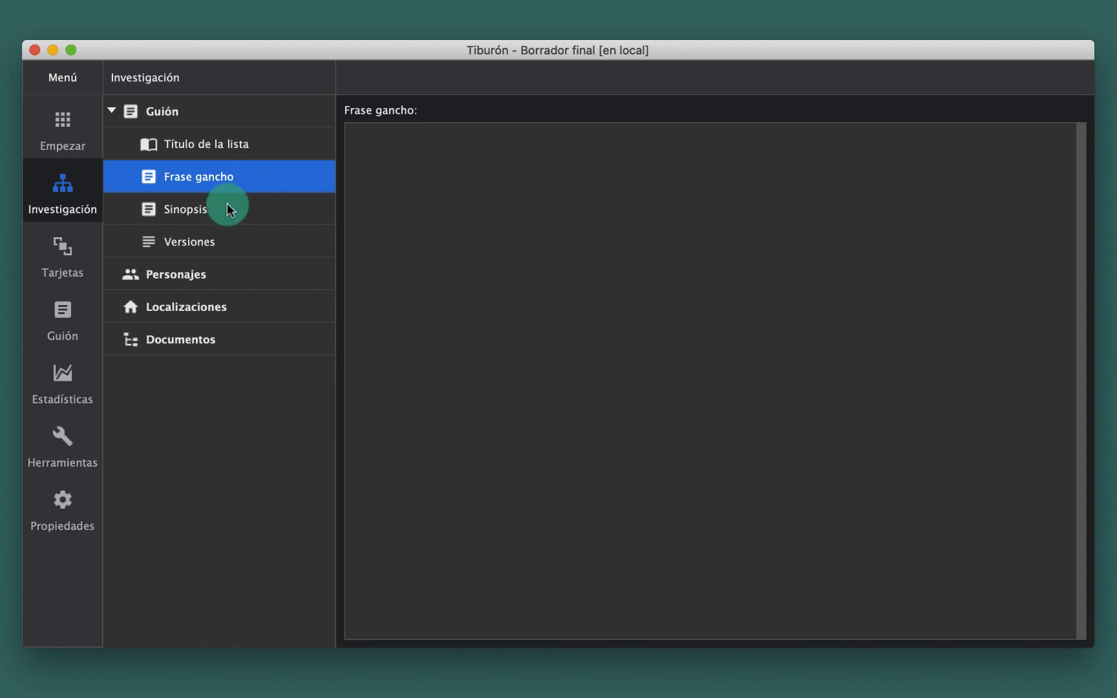
pyautogui.click(227, 205)
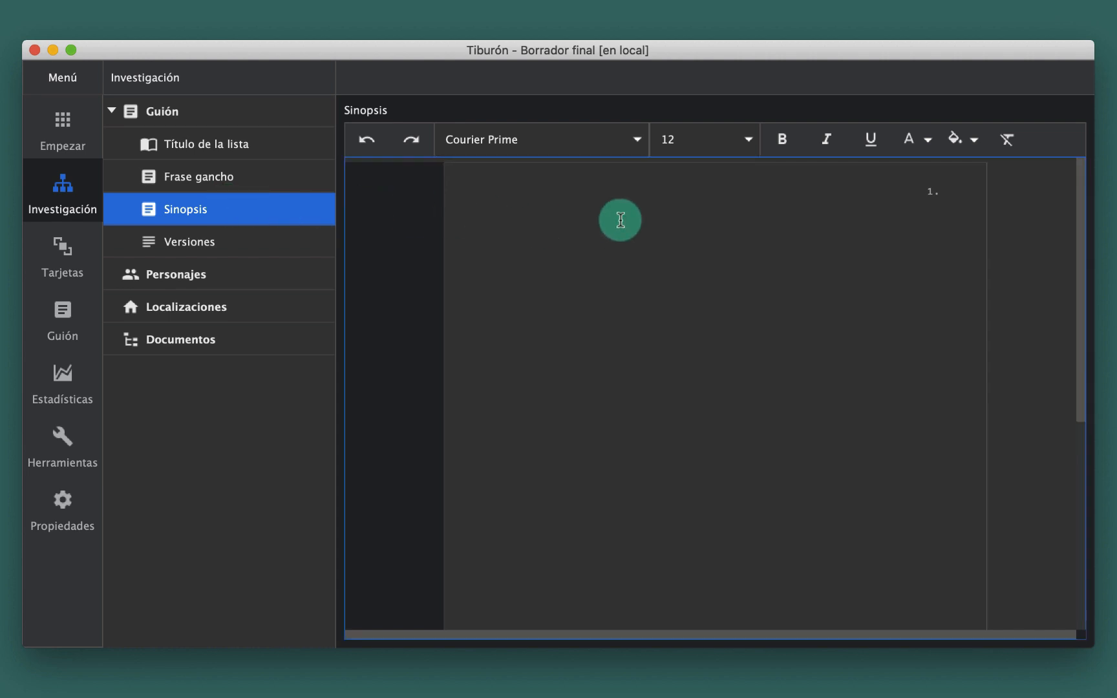
pyautogui.click(641, 227)
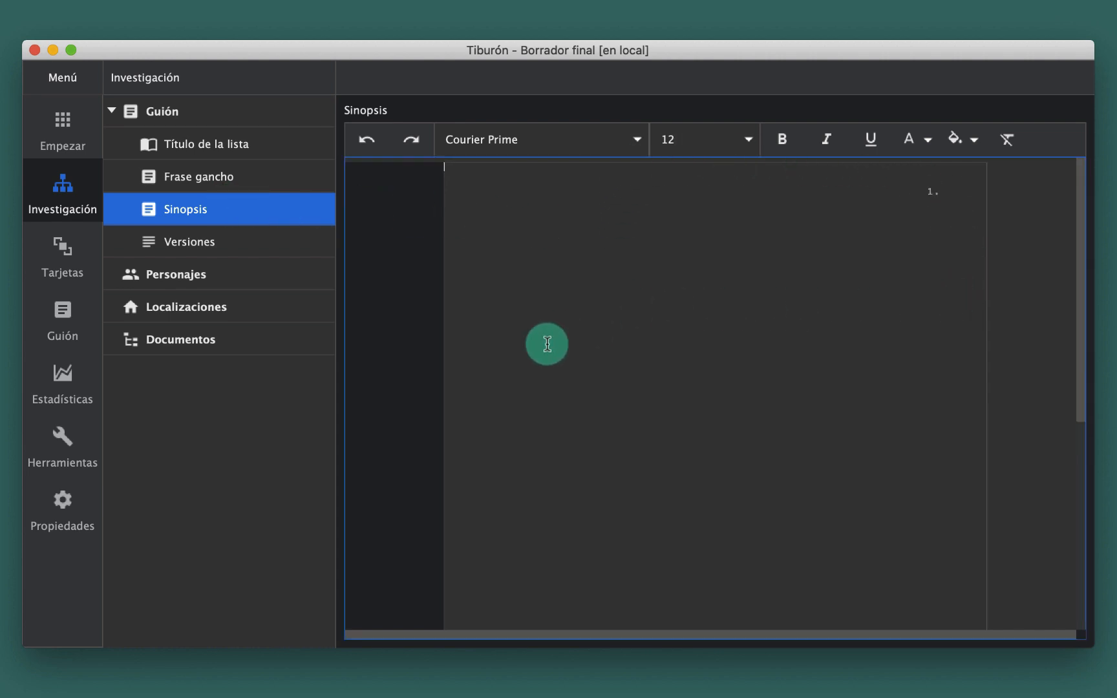
pyautogui.click(196, 243)
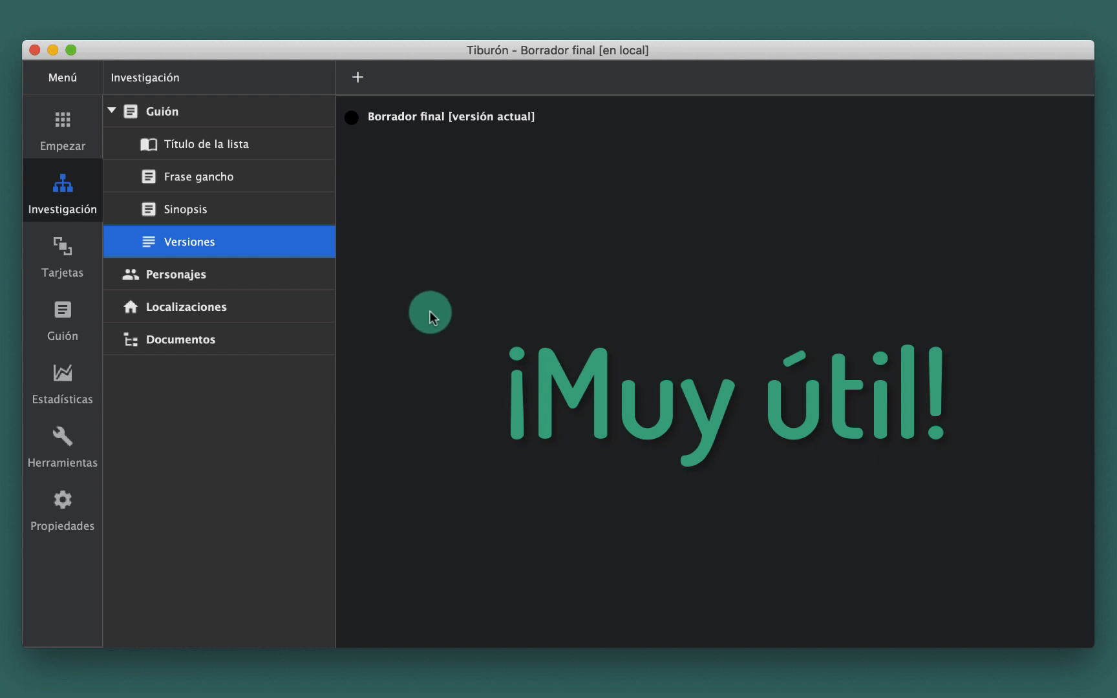
pyautogui.click(211, 284)
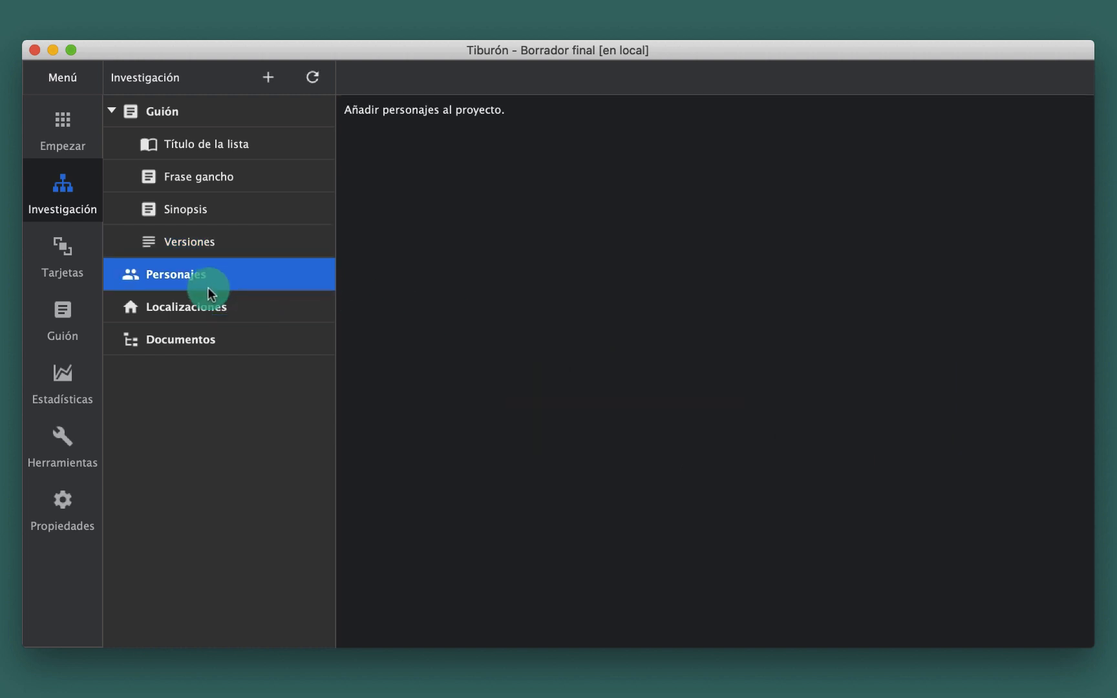
# Add a location named "aula" to the project's research.
pyautogui.click(206, 312)
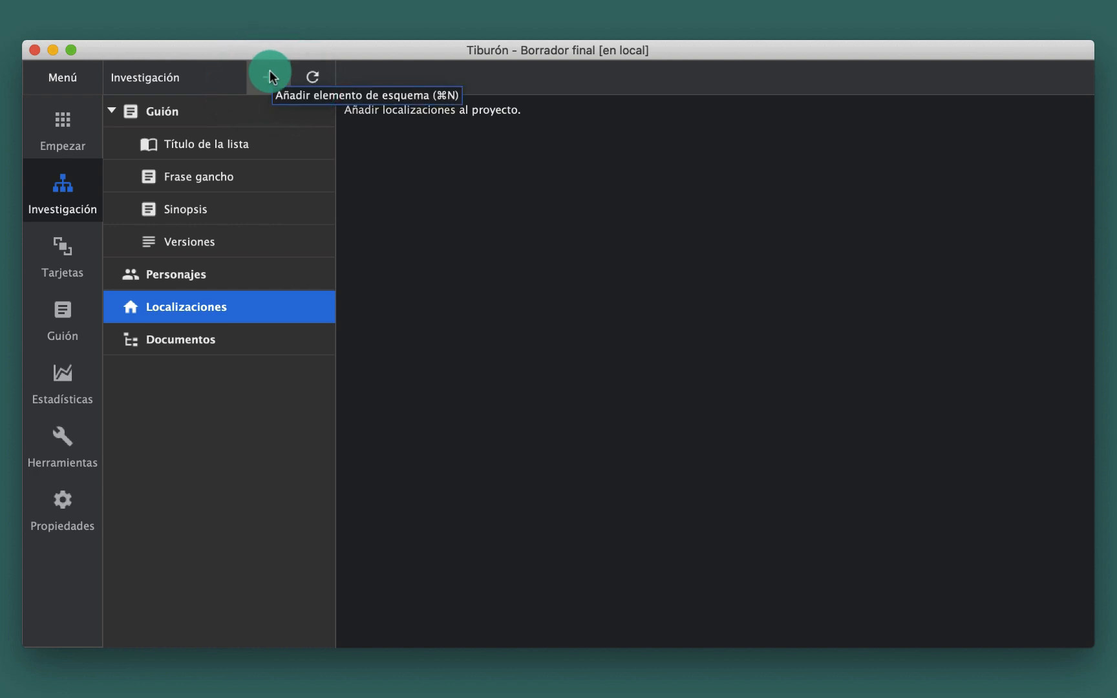
pyautogui.click(269, 73)
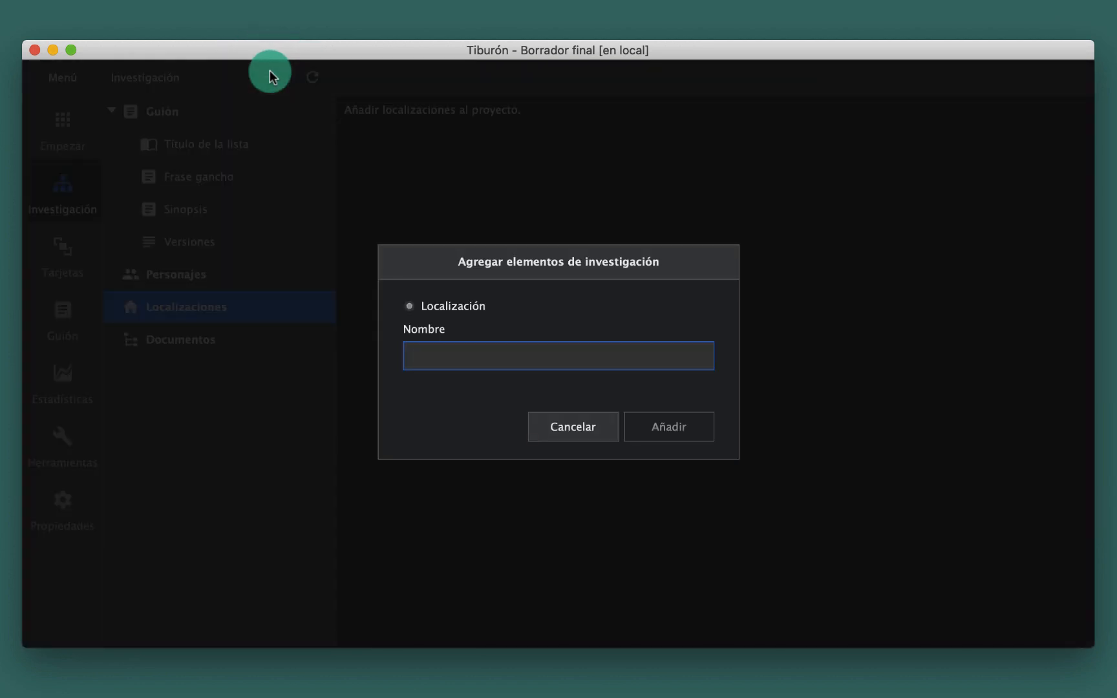
pyautogui.write('aula')
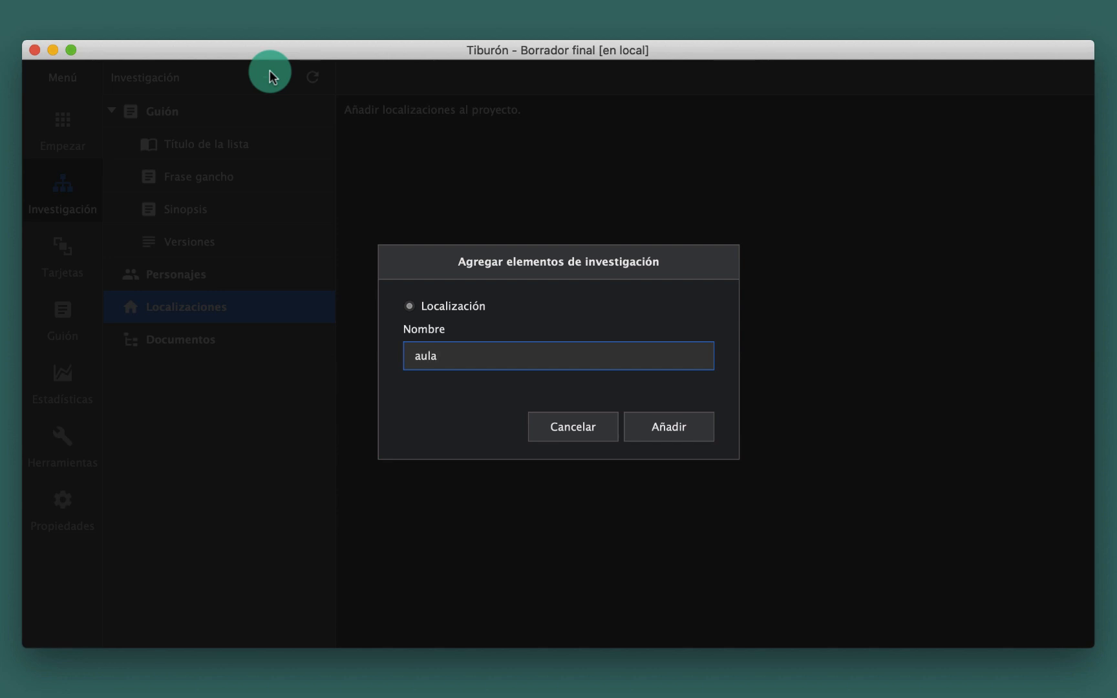
pyautogui.click(669, 425)
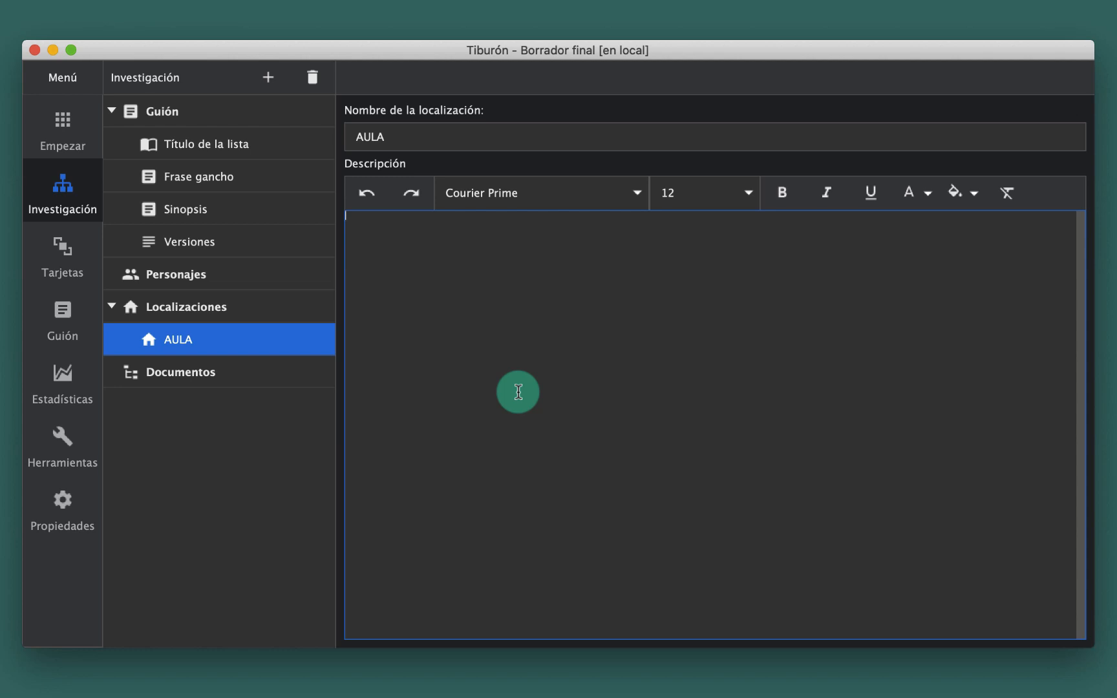
# Add a concept map (Mapa conceptual) named "Ficción" to the research documents.
pyautogui.click(173, 371)
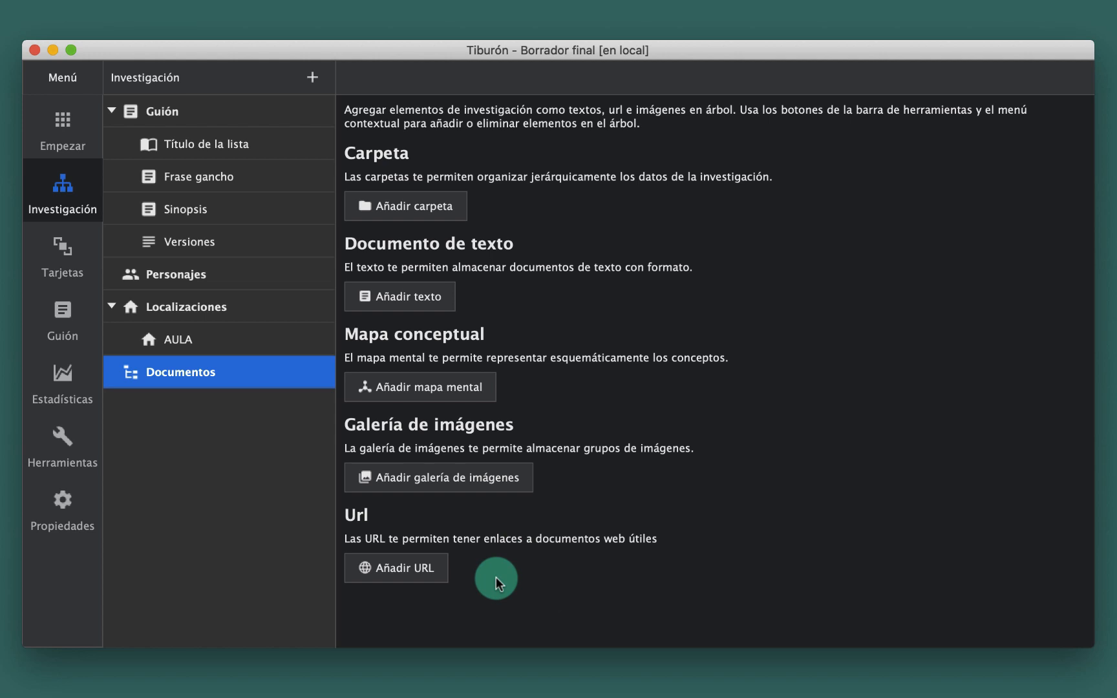
pyautogui.click(439, 381)
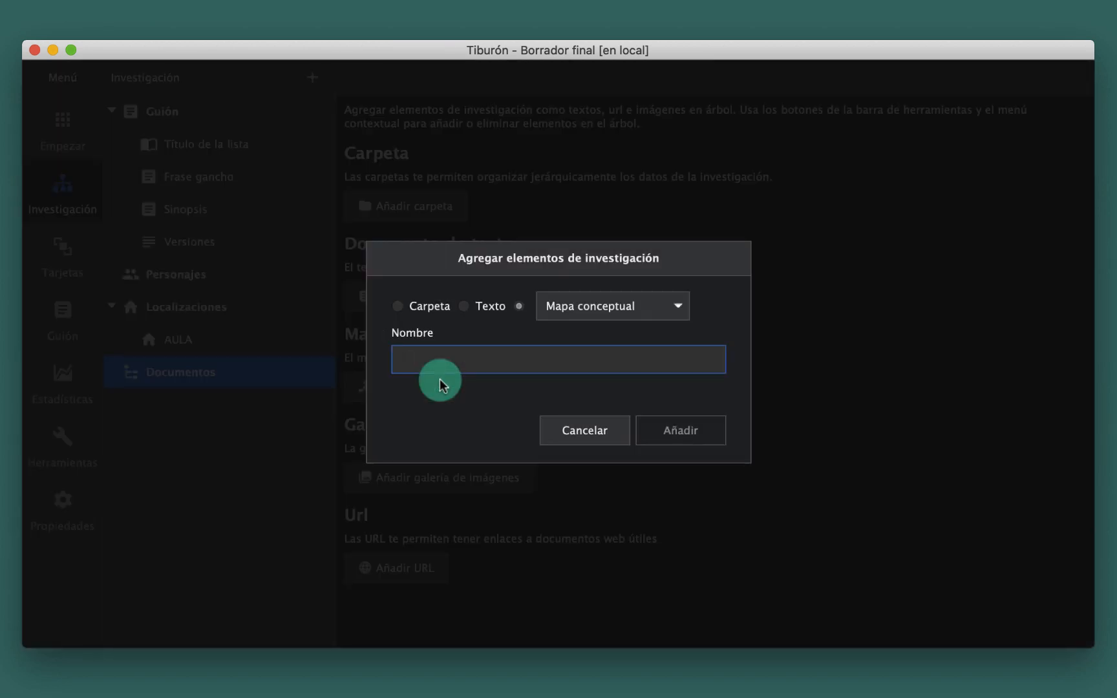
pyautogui.write('Ficción')
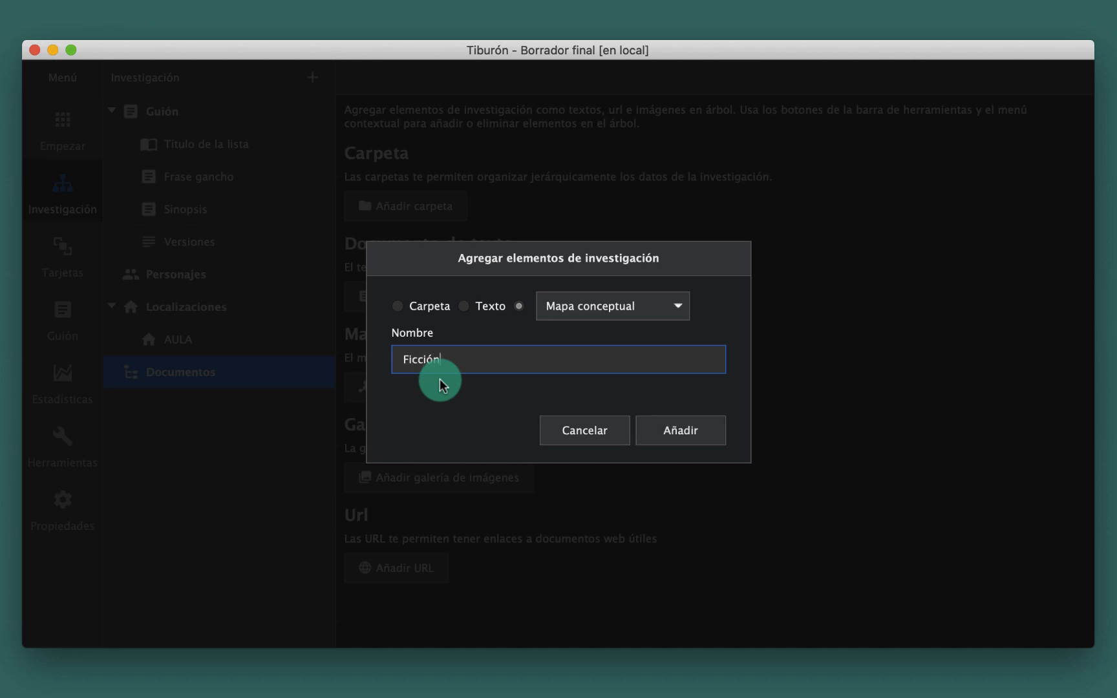
pyautogui.click(679, 307)
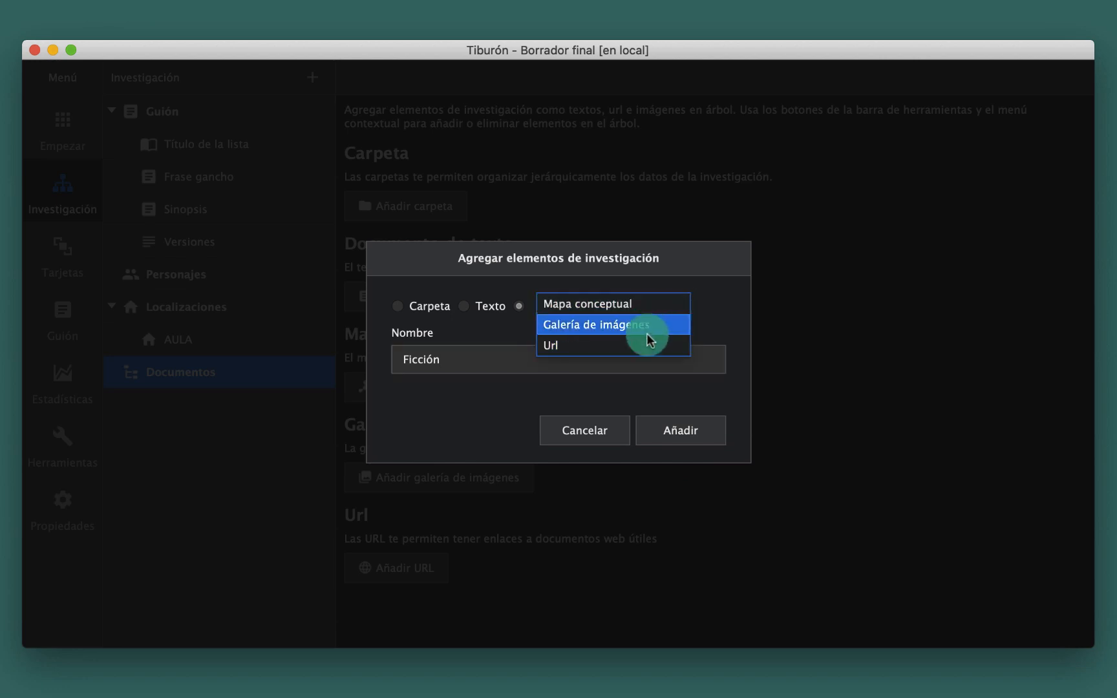
pyautogui.click(711, 300)
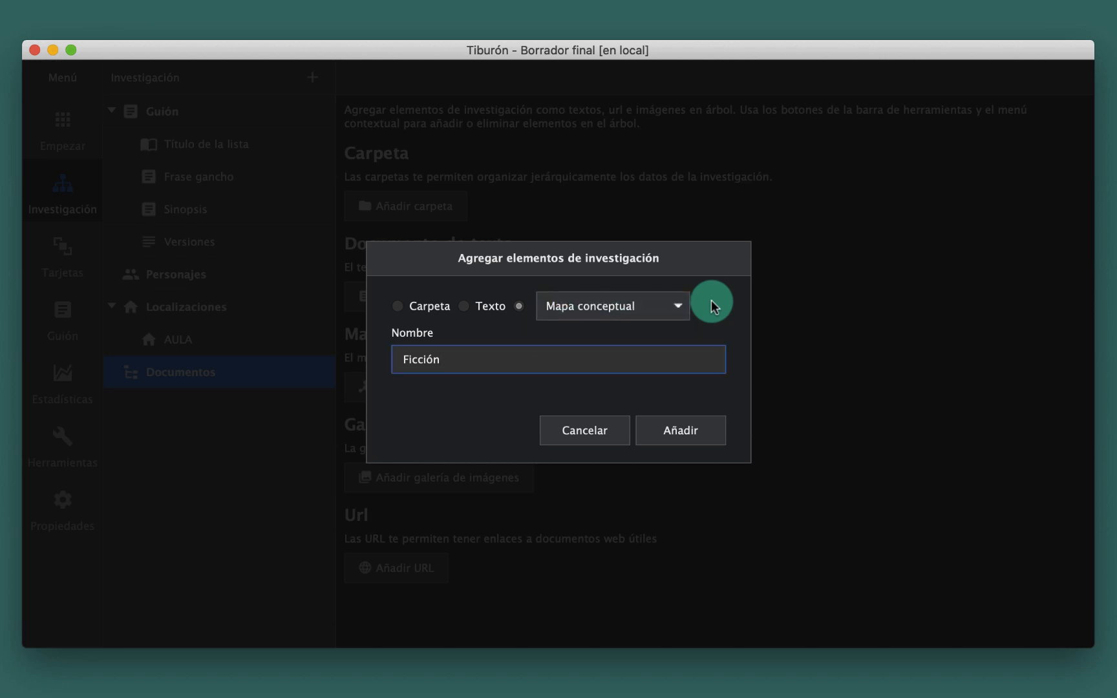
pyautogui.click(679, 436)
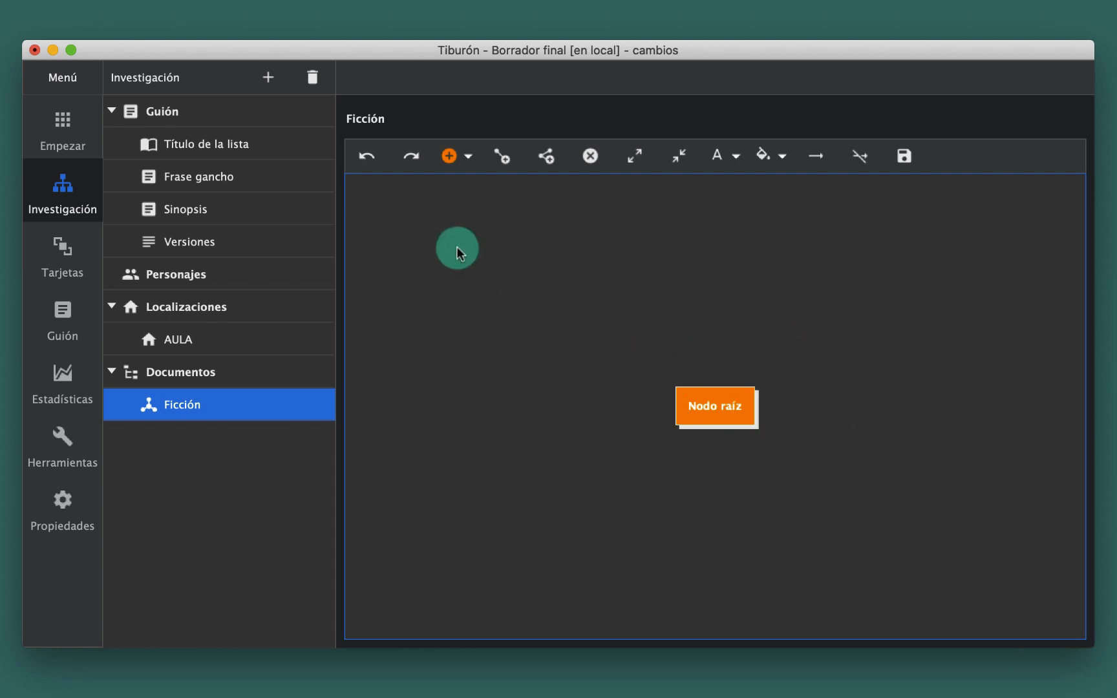
# Check the options for adding nodes to the Ficción concept map.
pyautogui.click(468, 160)
pyautogui.click(770, 286)
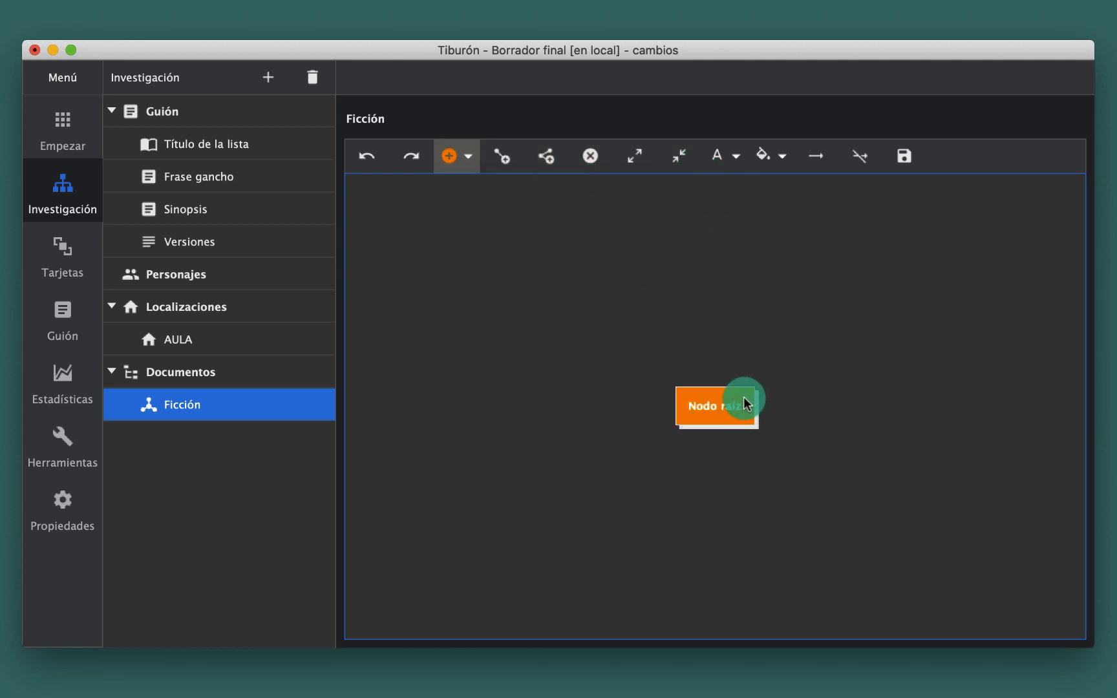
# Add a node to the root node of the Ficción concept map.
pyautogui.click(501, 155)
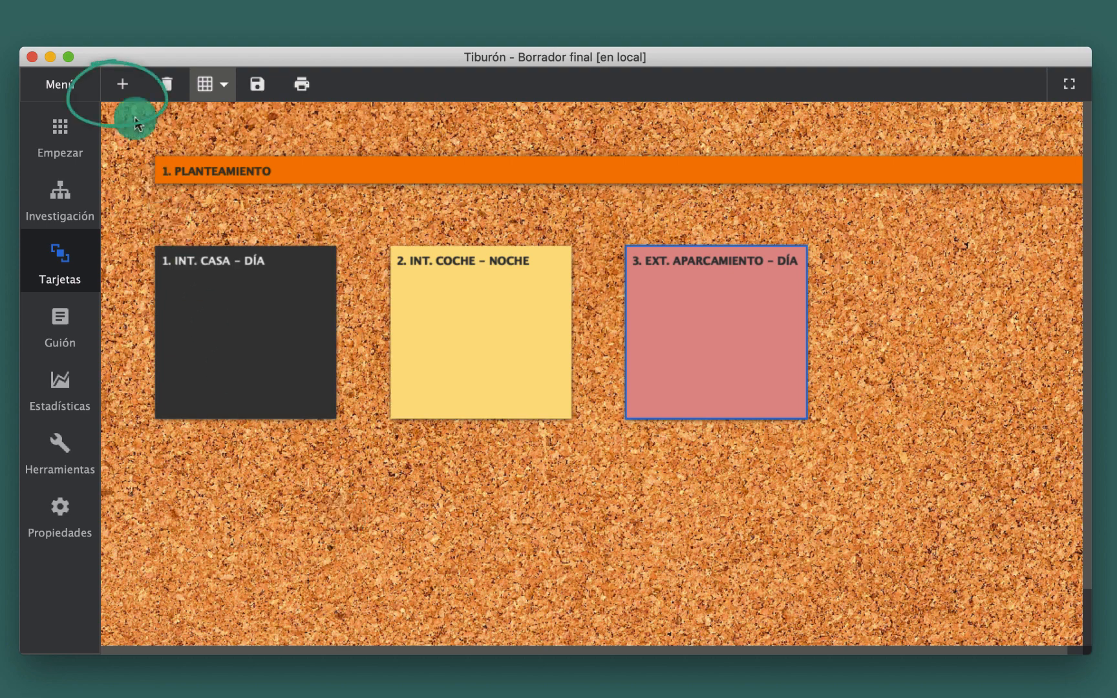
# Add an act named "2. Nudo" to the card board.
pyautogui.click(125, 84)
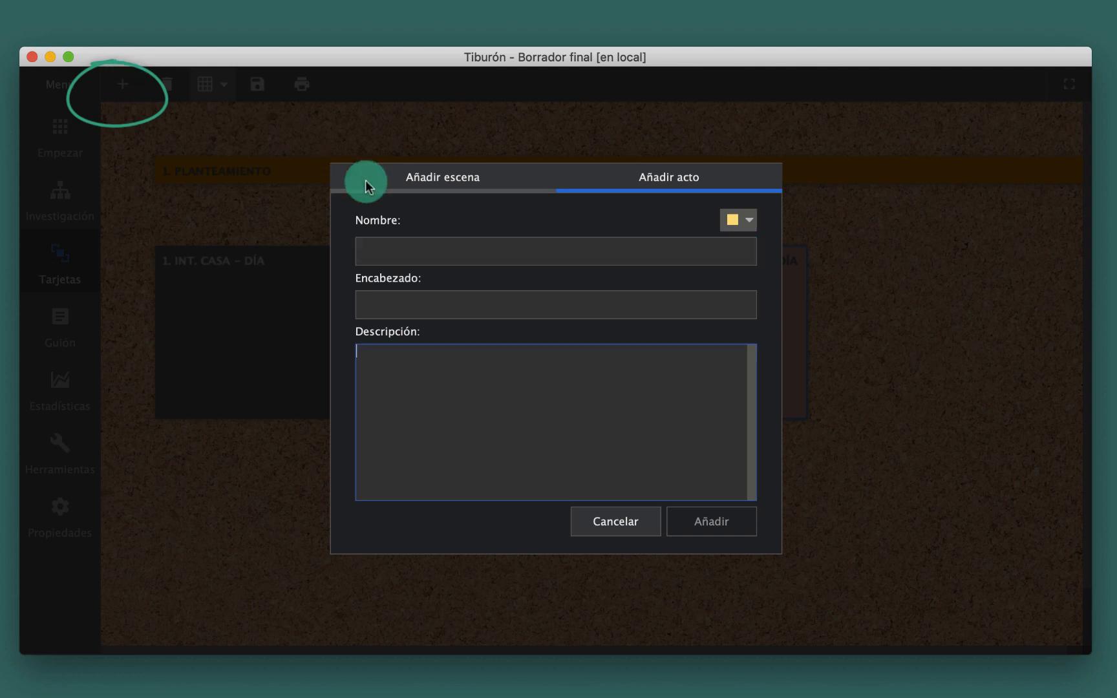
pyautogui.click(415, 182)
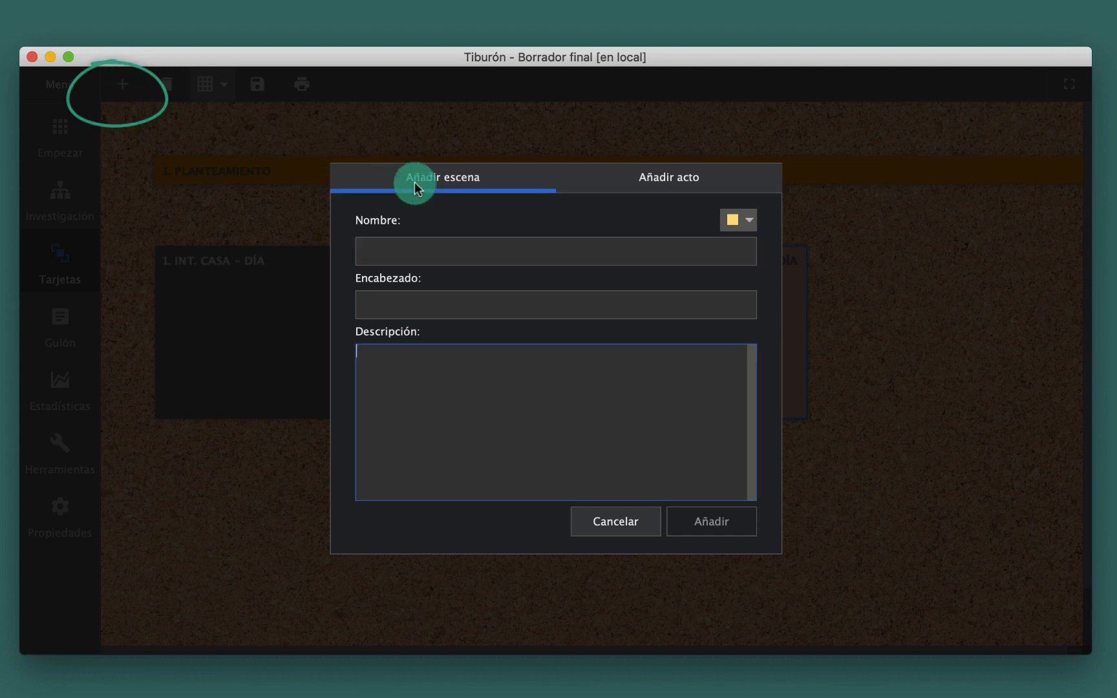
pyautogui.click(633, 179)
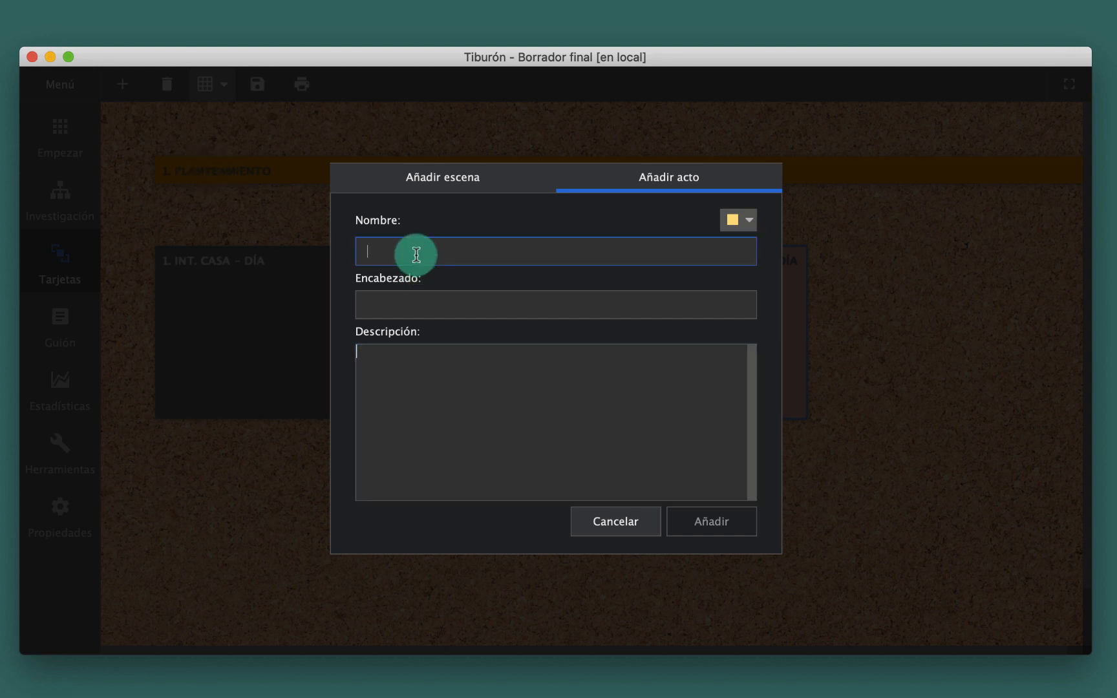
pyautogui.write('2.')
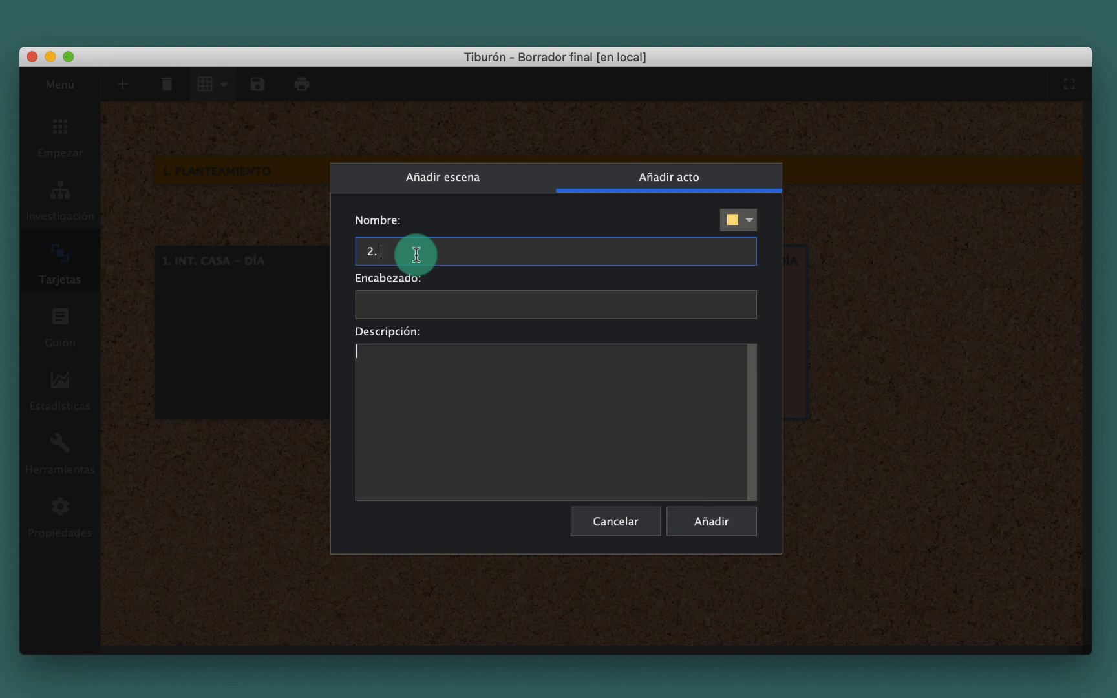
pyautogui.write(' Nudo')
pyautogui.click(697, 519)
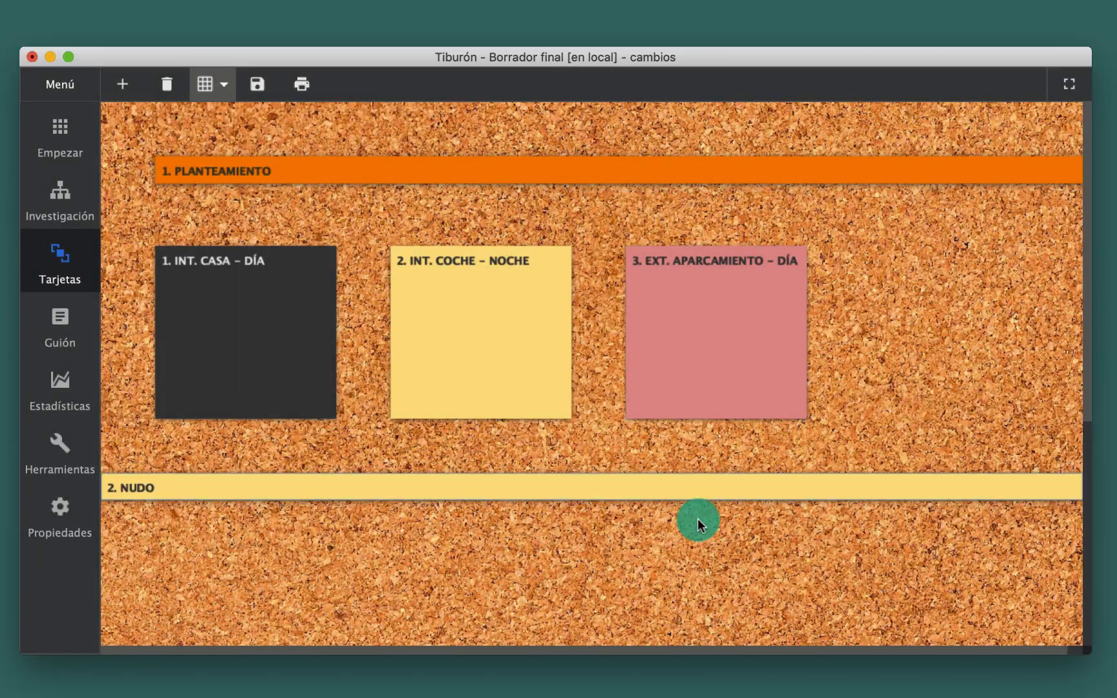
# Set the colour of the 2. Nudo act to green.
pyautogui.rightClick(391, 490)
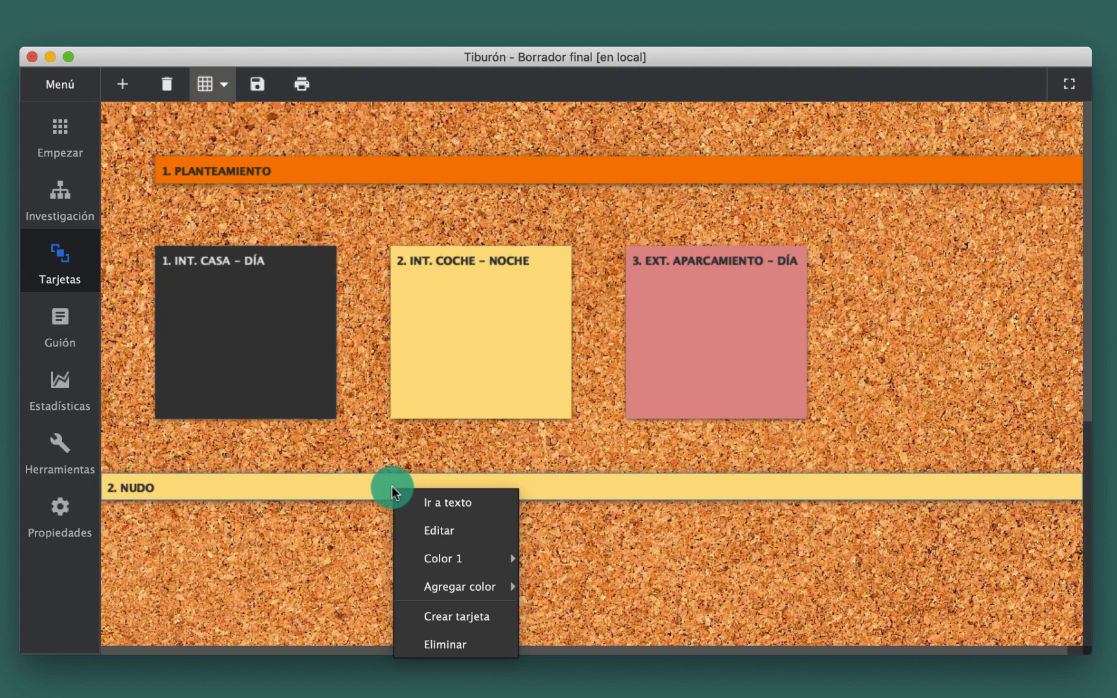
pyautogui.moveTo(464, 559)
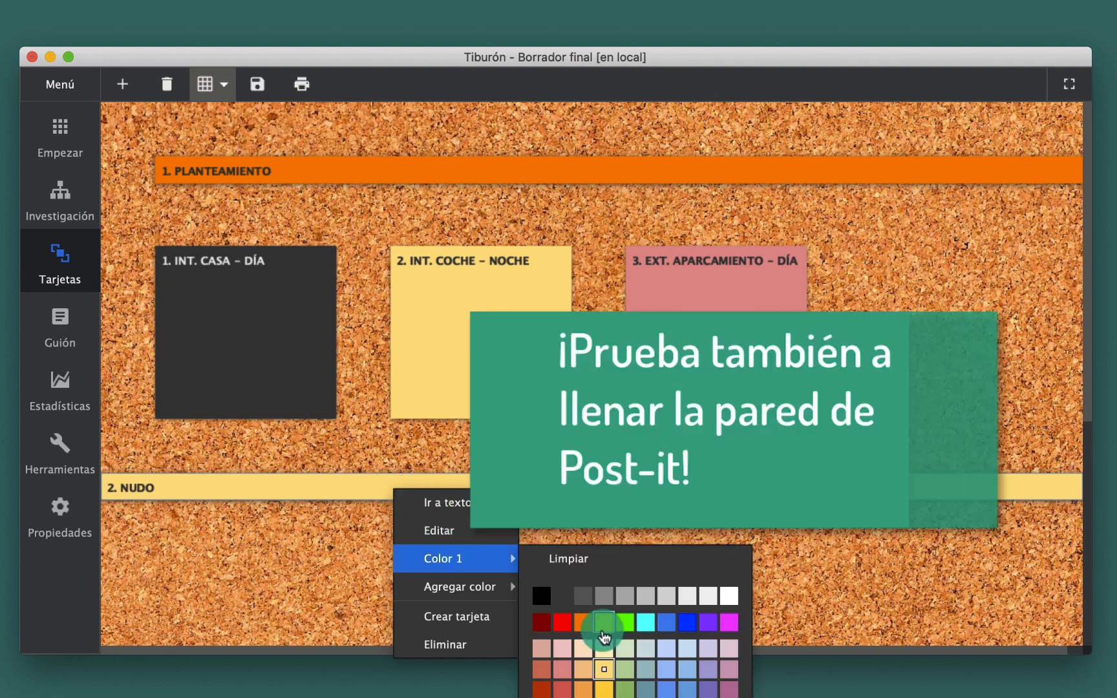
pyautogui.click(623, 688)
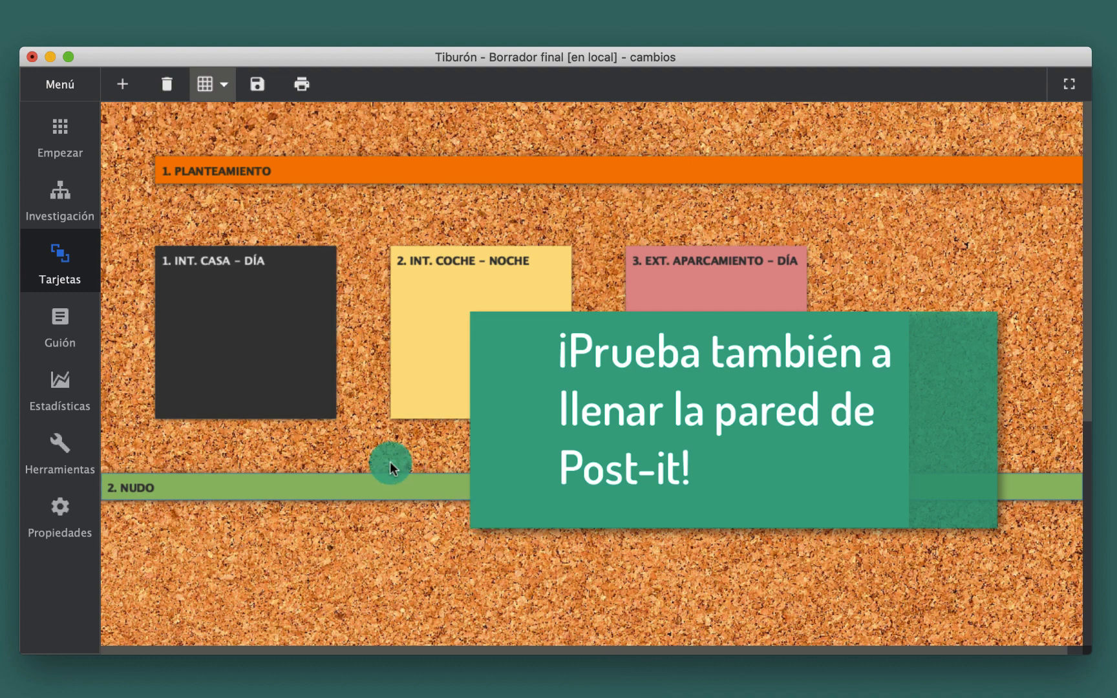
# Move the EXT. APARCAMIENTO – DÍA card ahead of the INT. COCHE – NOCHE card.
pyautogui.click(716, 336)
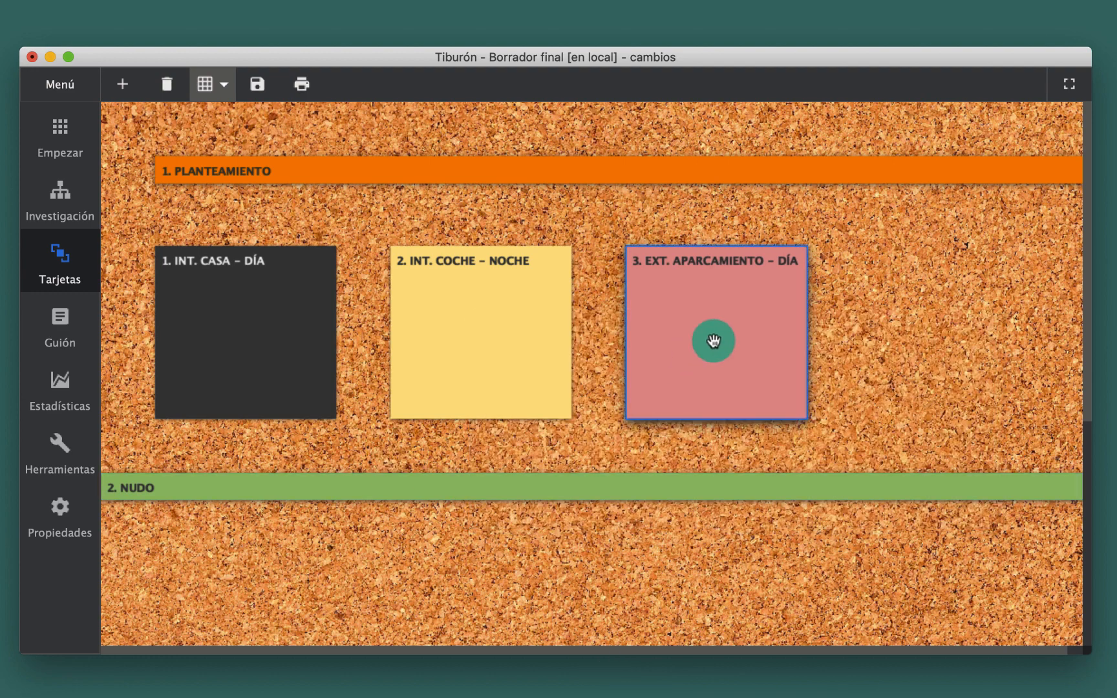
pyautogui.moveTo(715, 319); pyautogui.dragTo(402, 302)
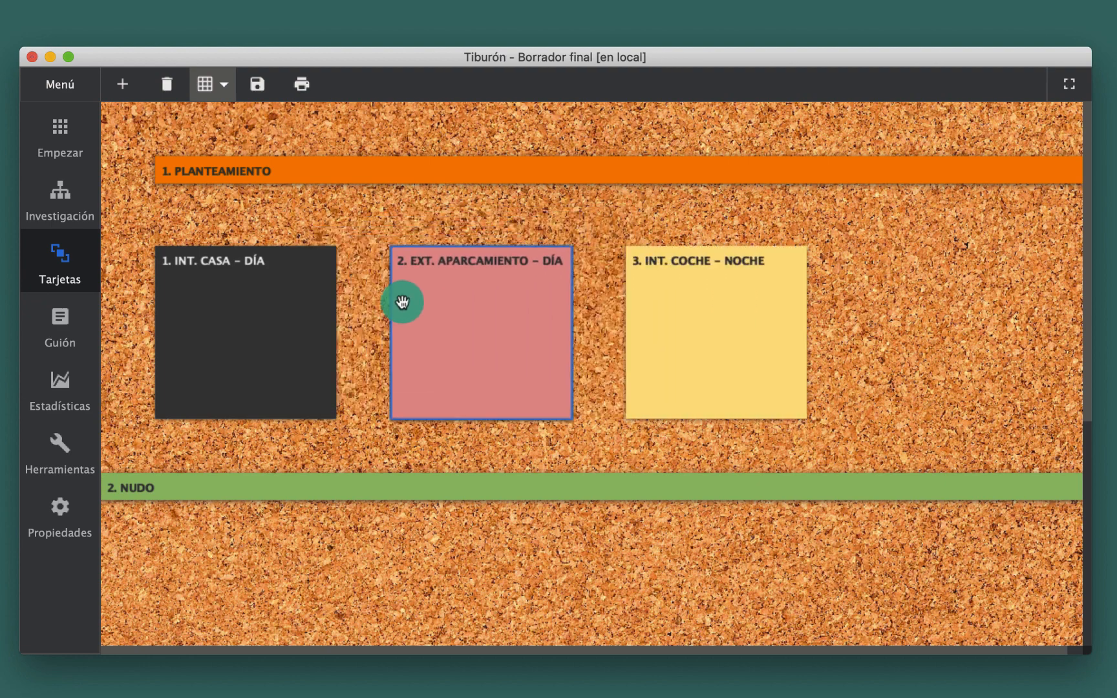
# Review the card layout options and the editable details of the INT. CASA – DÍA scene card.
pyautogui.click(226, 86)
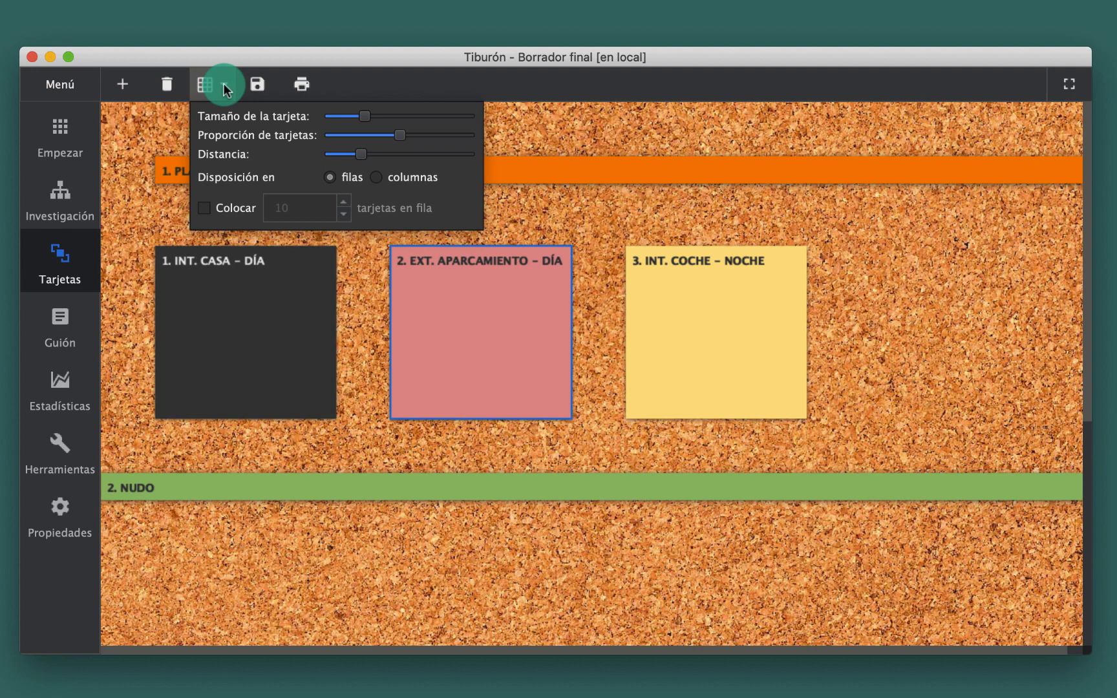
pyautogui.click(542, 200)
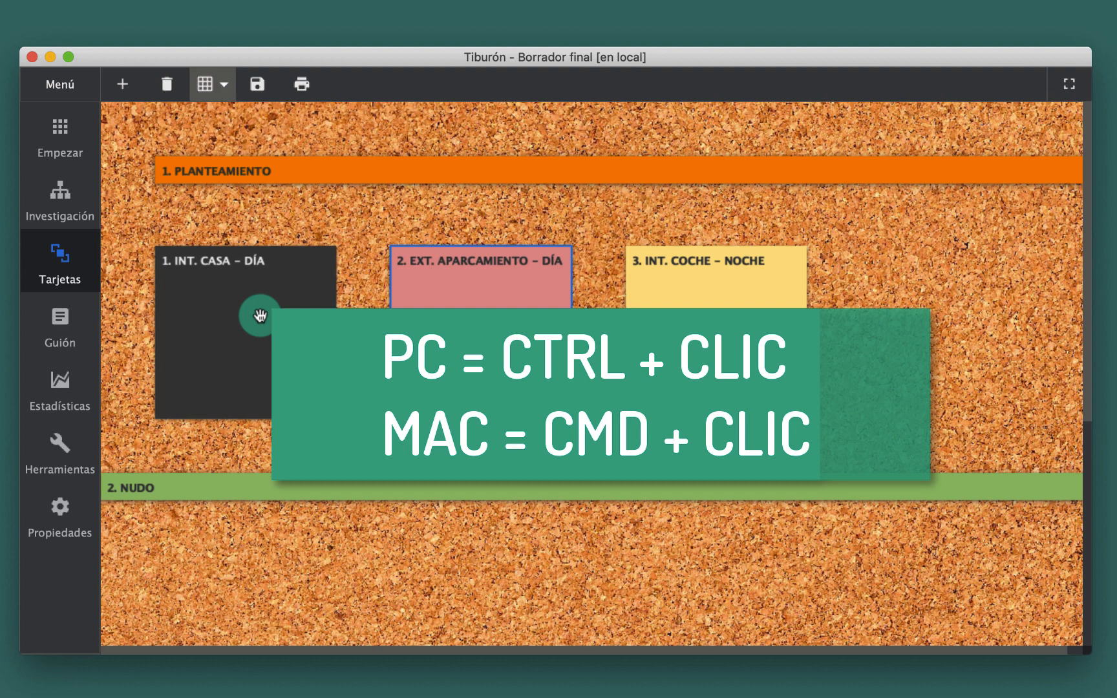
pyautogui.rightClick(259, 314)
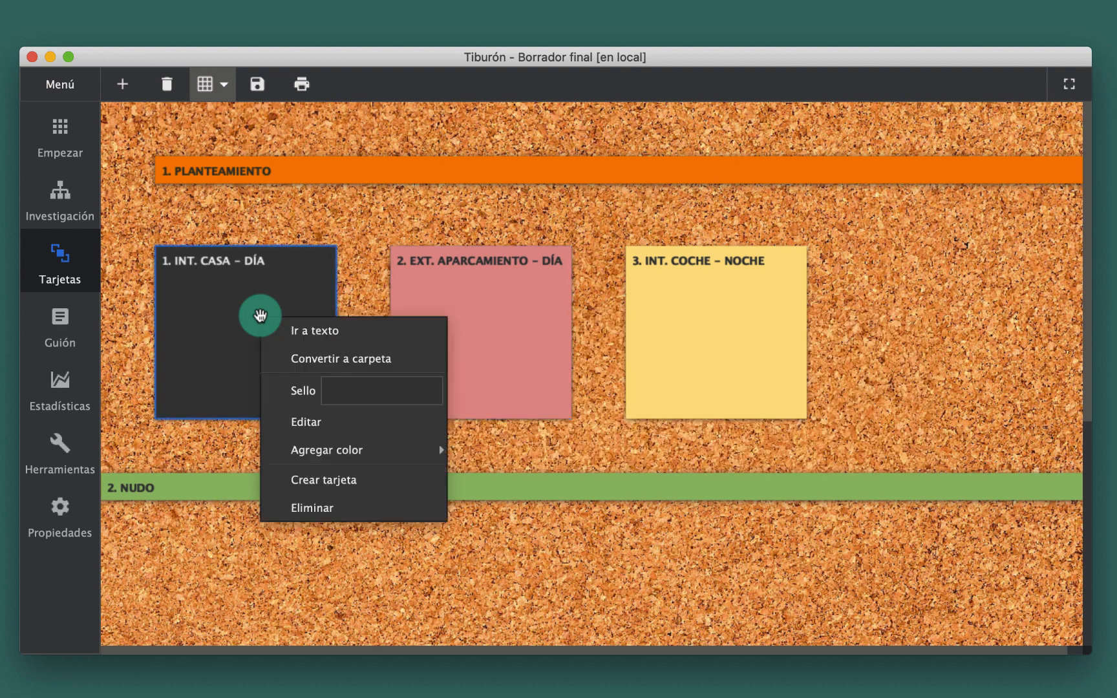
pyautogui.click(325, 419)
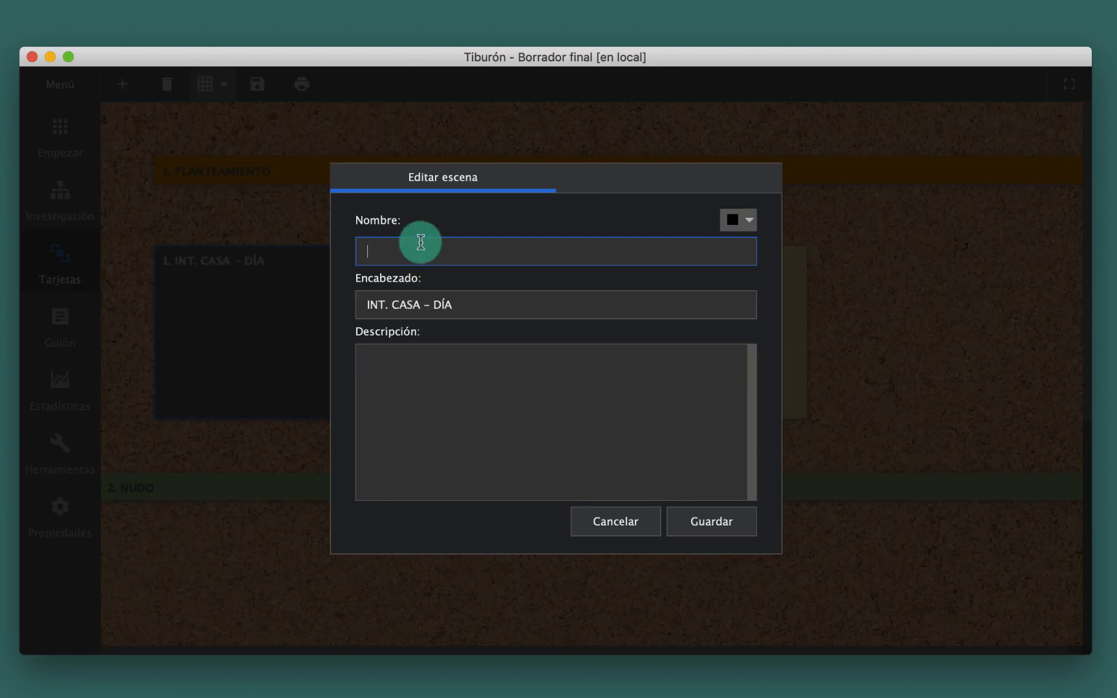
pyautogui.click(422, 362)
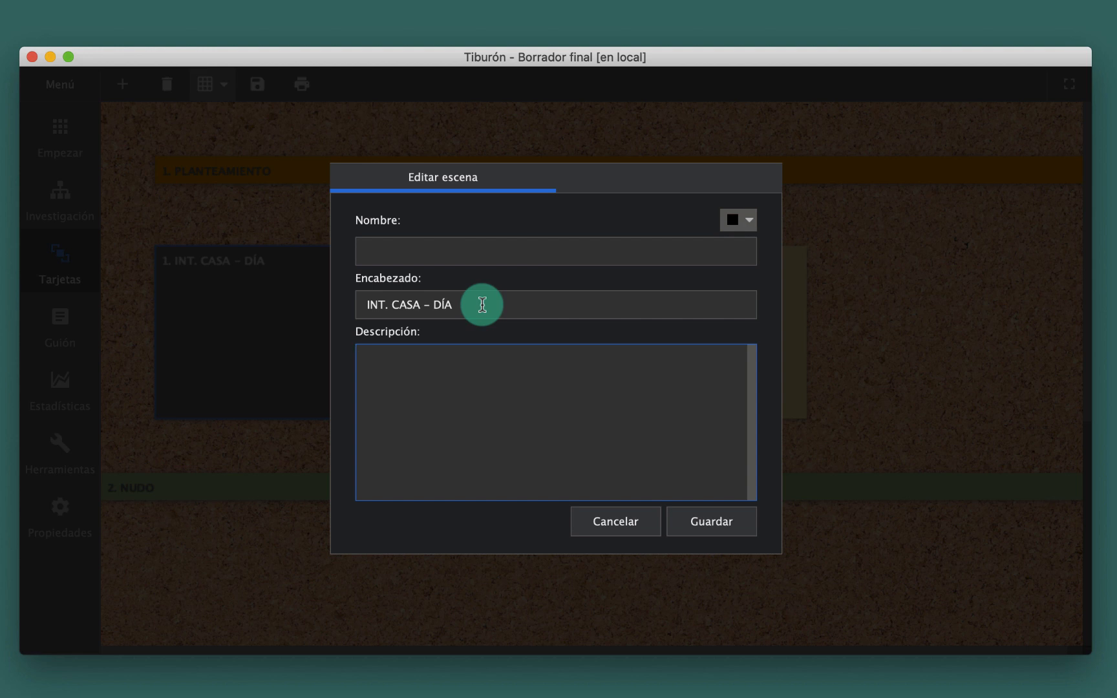
pyautogui.click(599, 524)
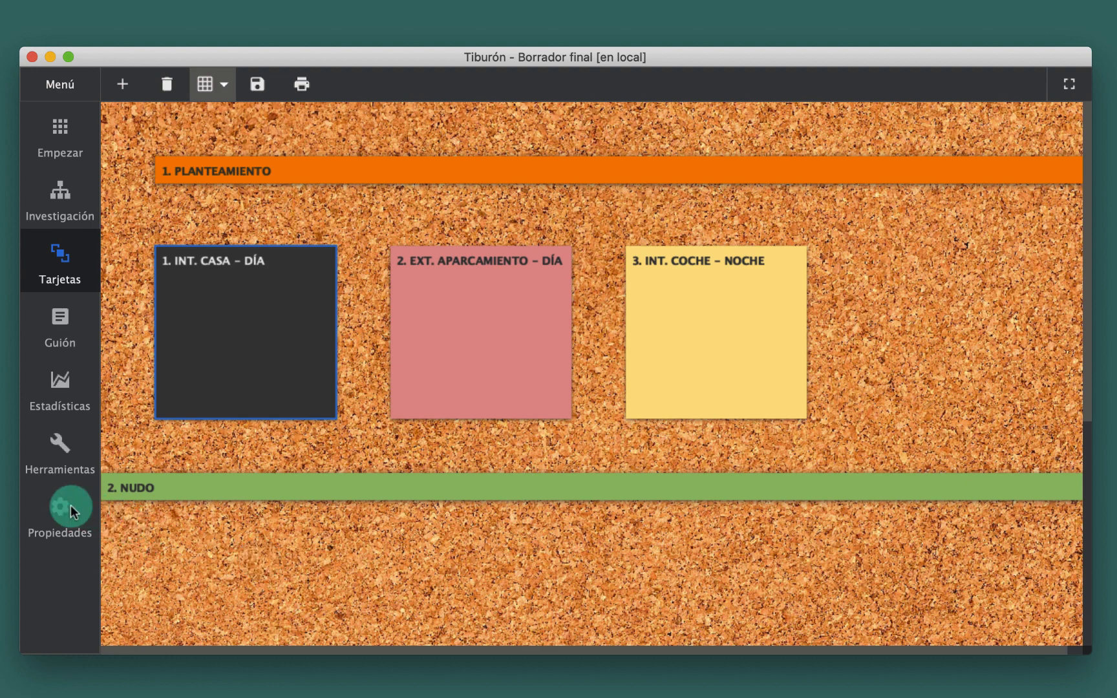
# Set the card board to use a background colour instead of the cork background.
pyautogui.click(52, 509)
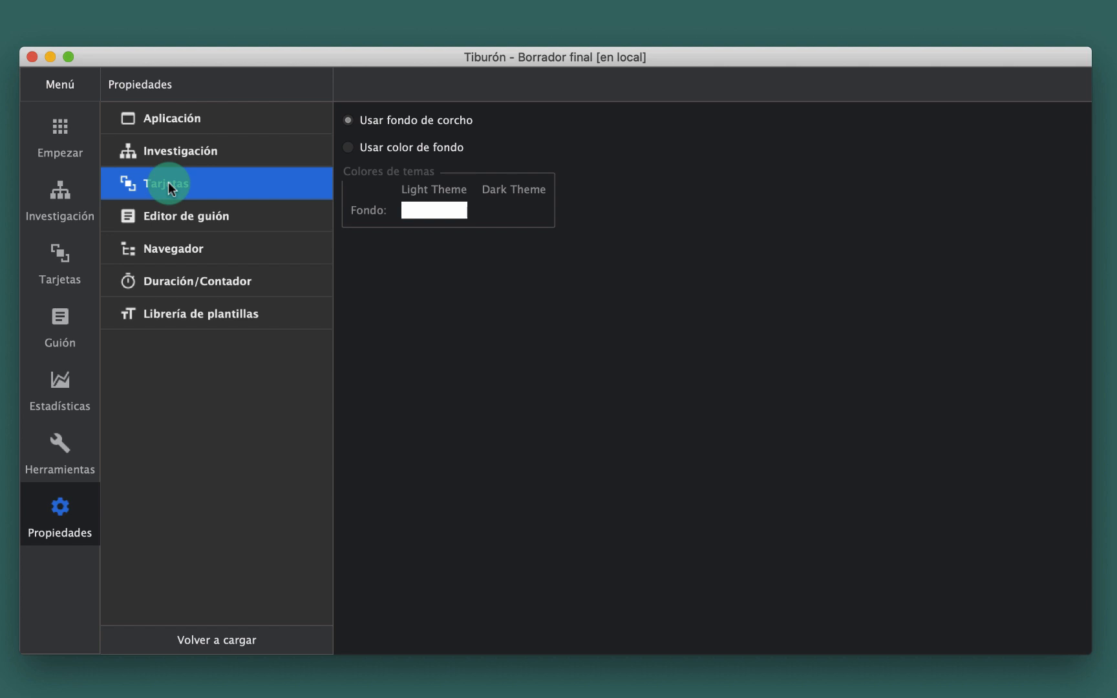
pyautogui.click(397, 151)
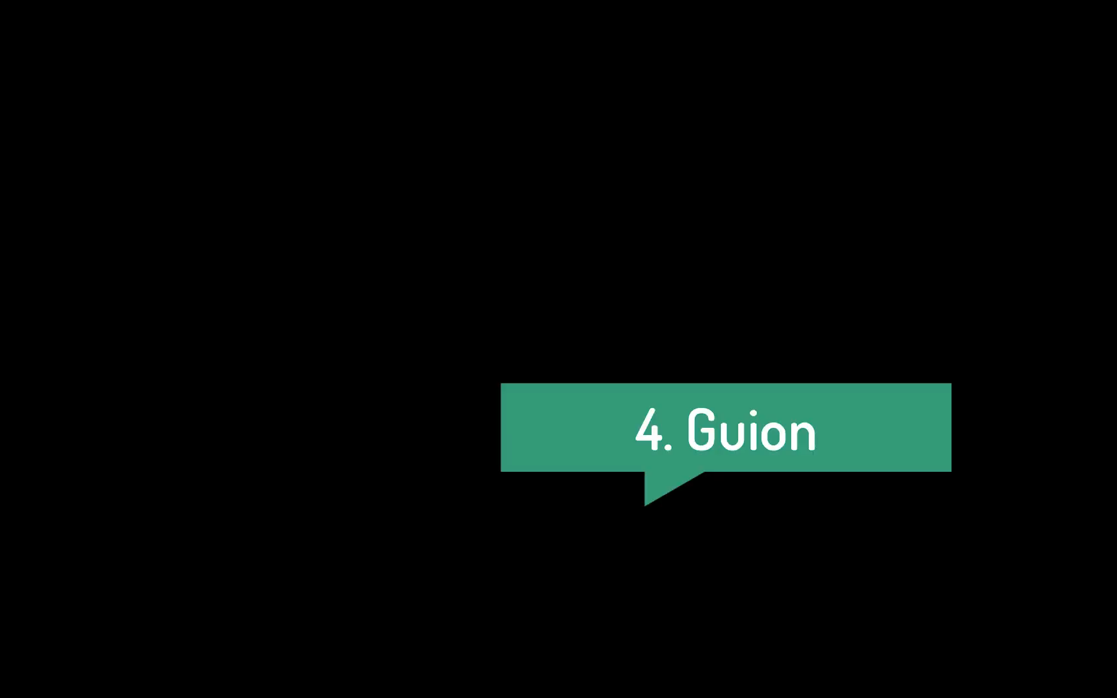
pyautogui.click(305, 87)
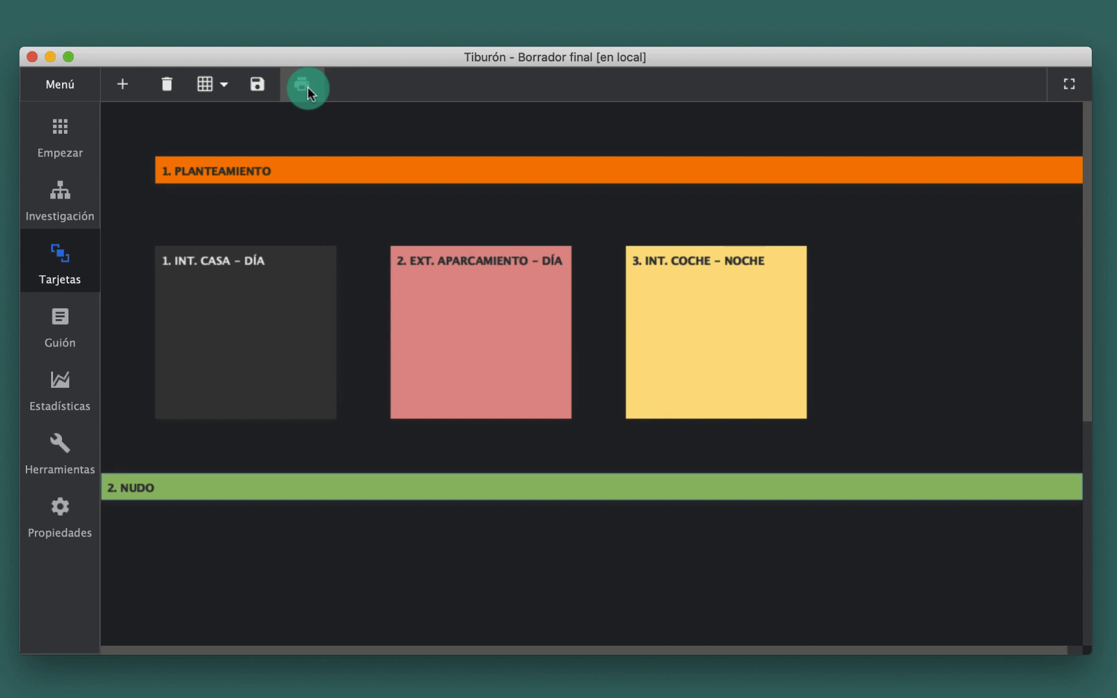
# Examine the script editor's optional panels and its alternate outline view.
pyautogui.click(66, 331)
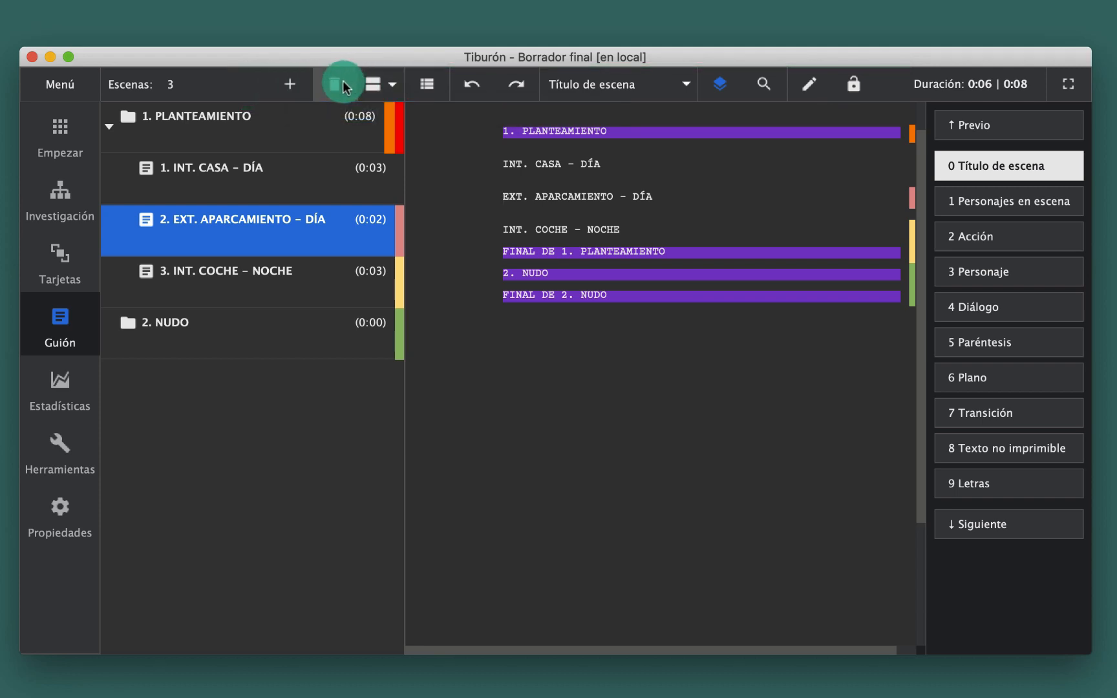
pyautogui.click(391, 88)
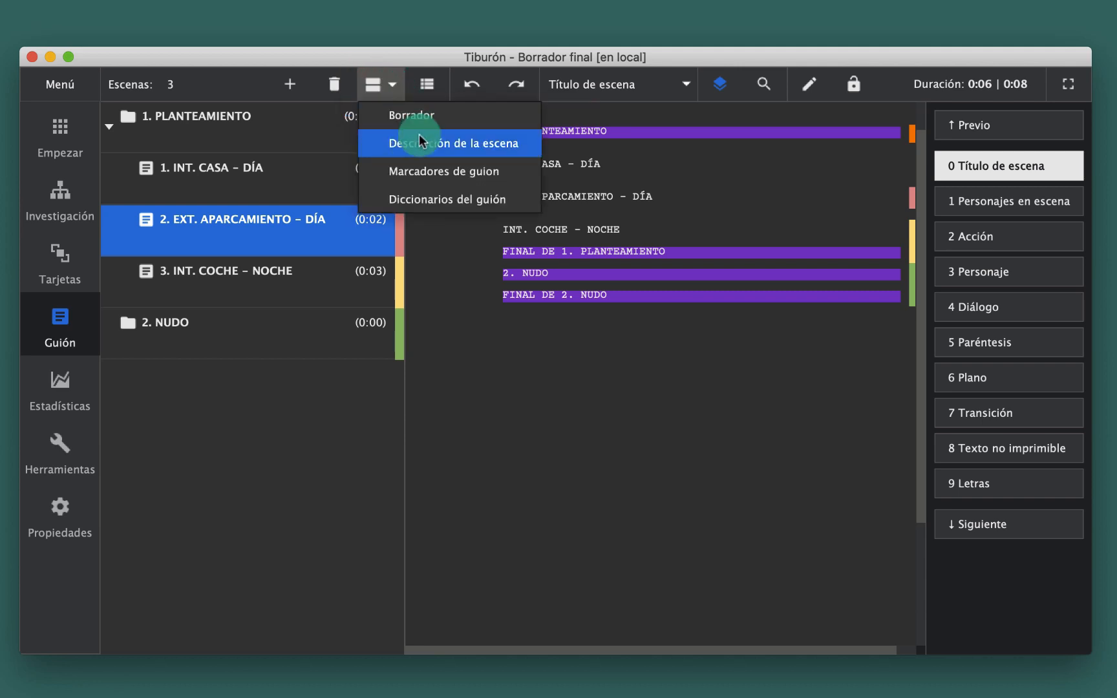
pyautogui.click(435, 85)
pyautogui.click(435, 85)
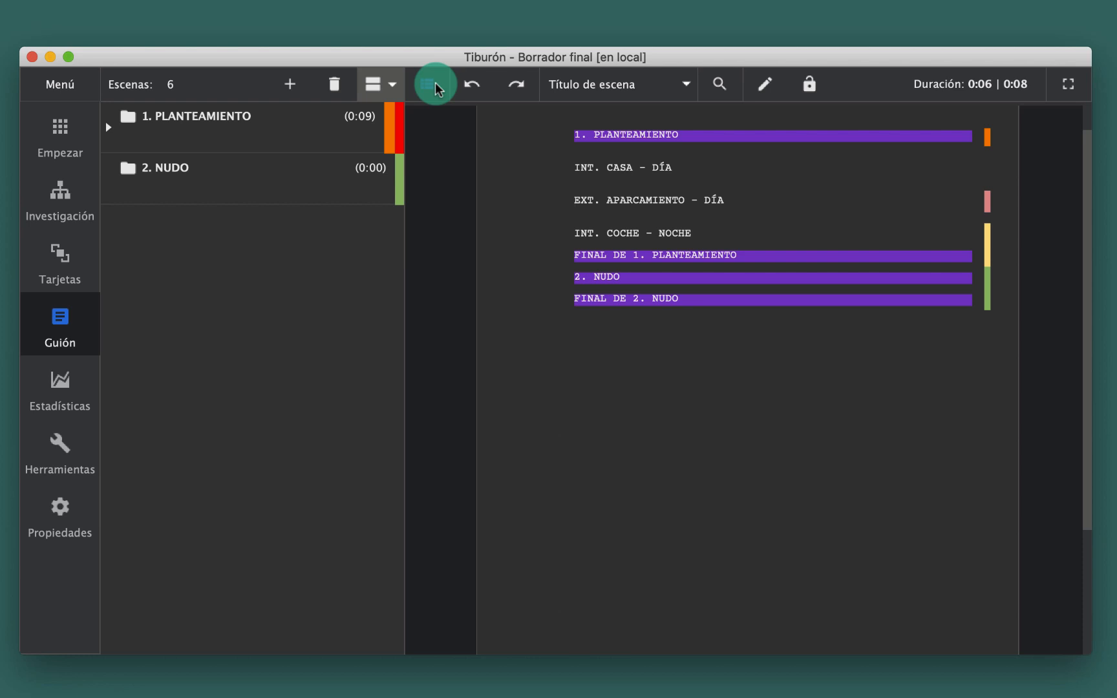
pyautogui.click(435, 86)
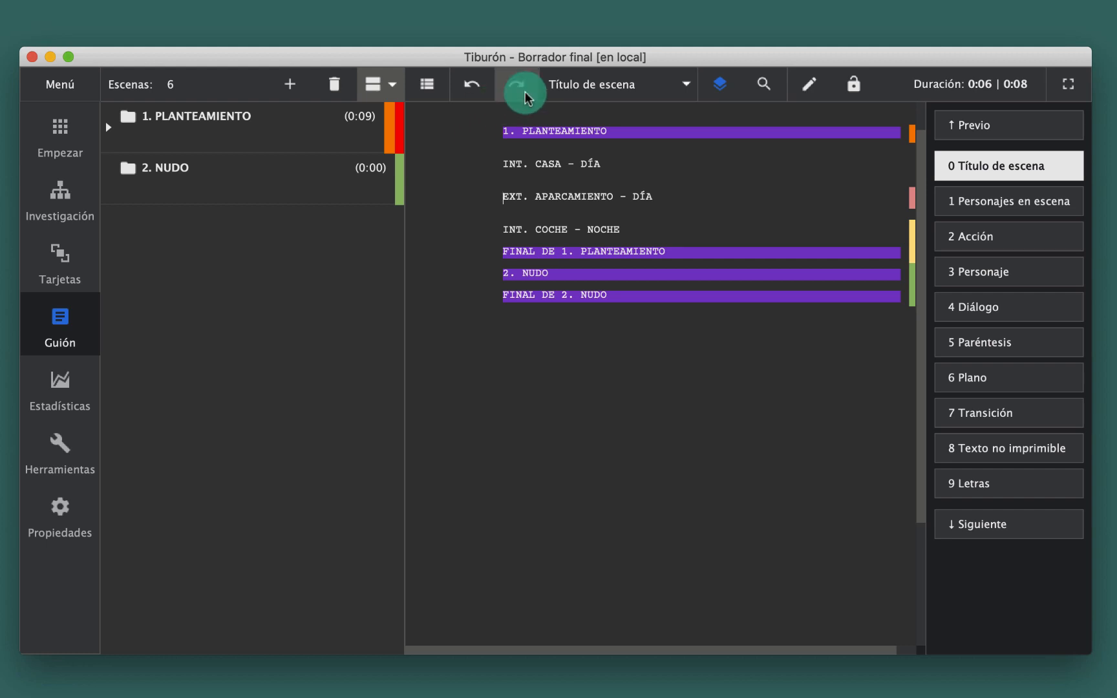
# Review the paragraph types available for script text, such as Título de escena, Acción and Diálogo.
pyautogui.click(681, 92)
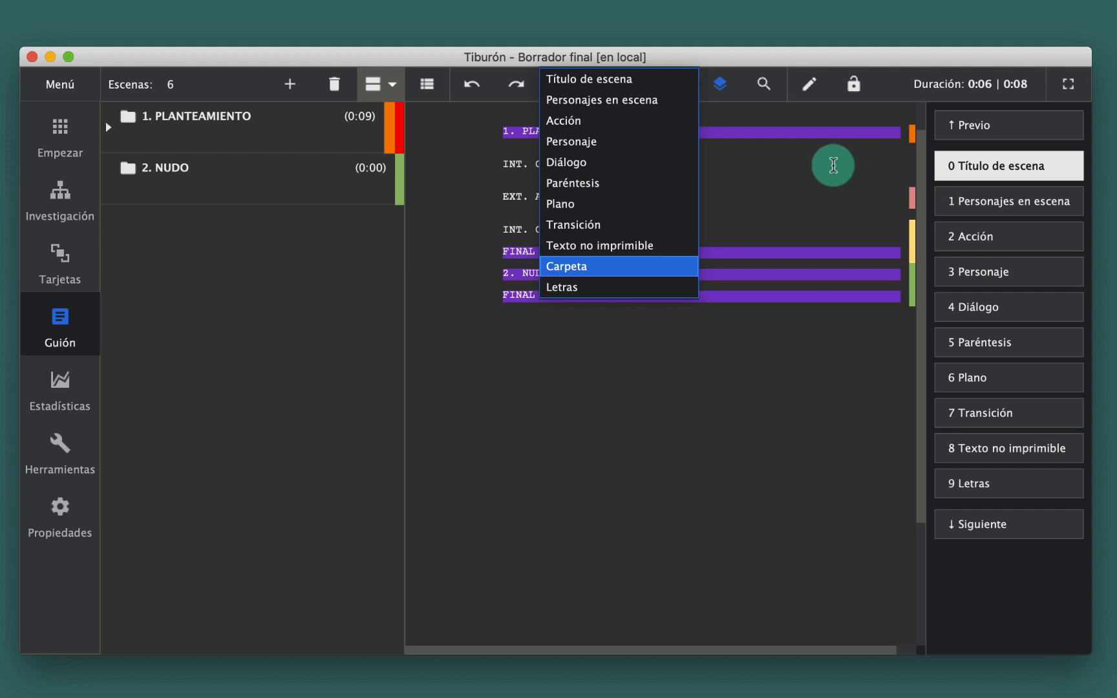
pyautogui.click(833, 165)
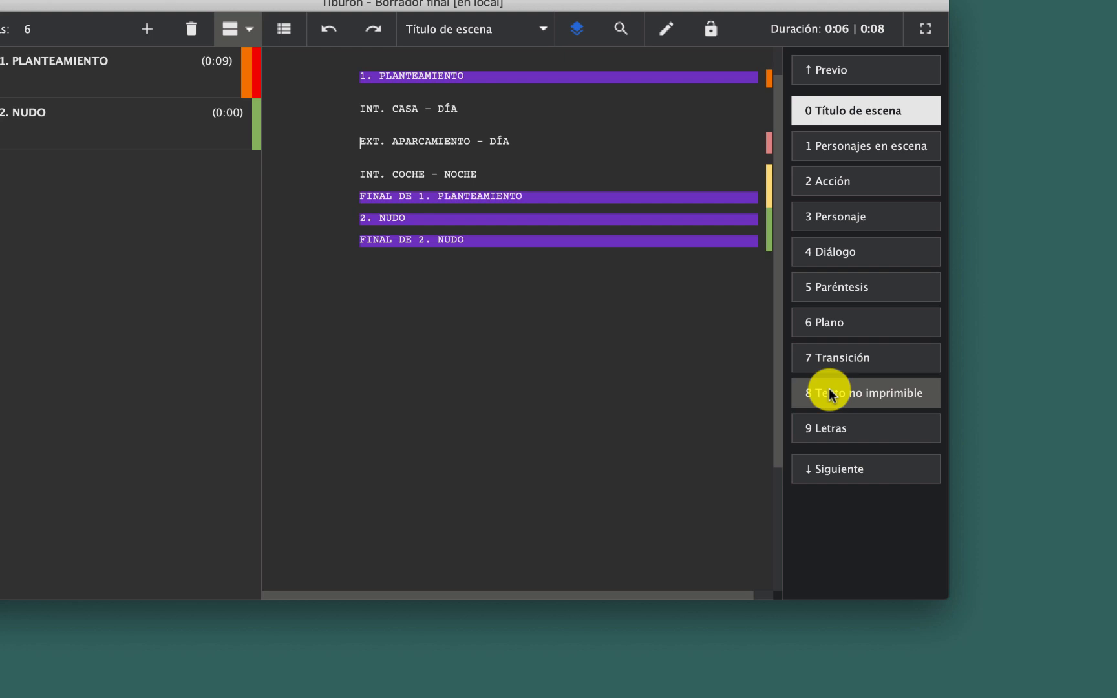
pyautogui.click(844, 108)
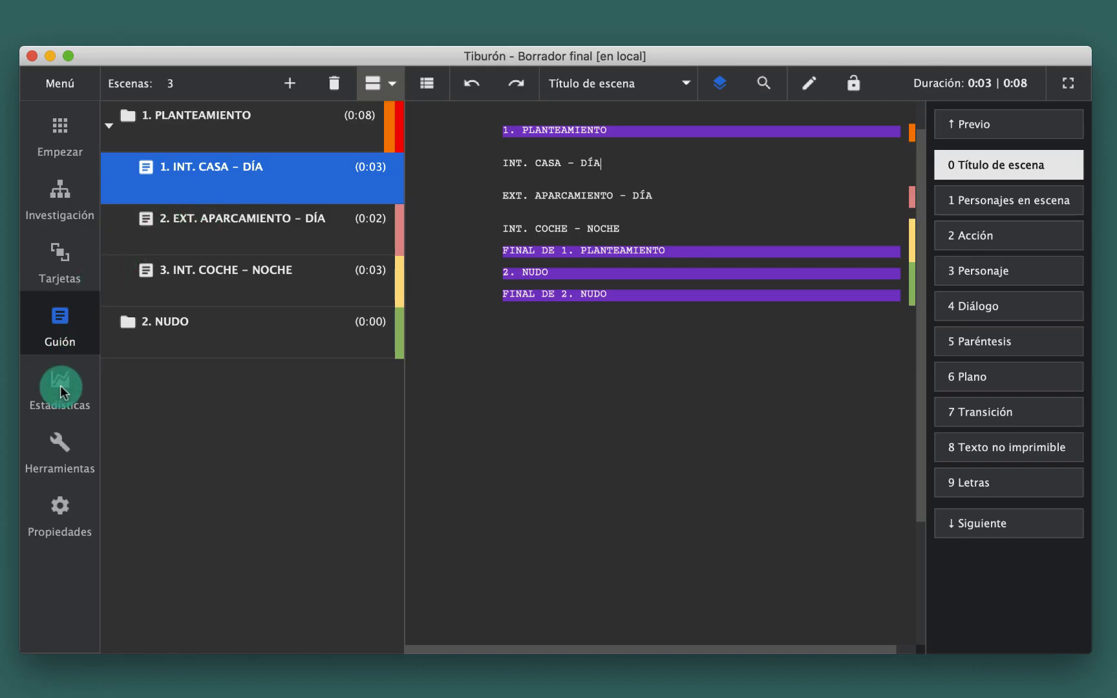
# Review the script statistics, including the character activity plot and the story structure and analysis plot.
pyautogui.click(60, 387)
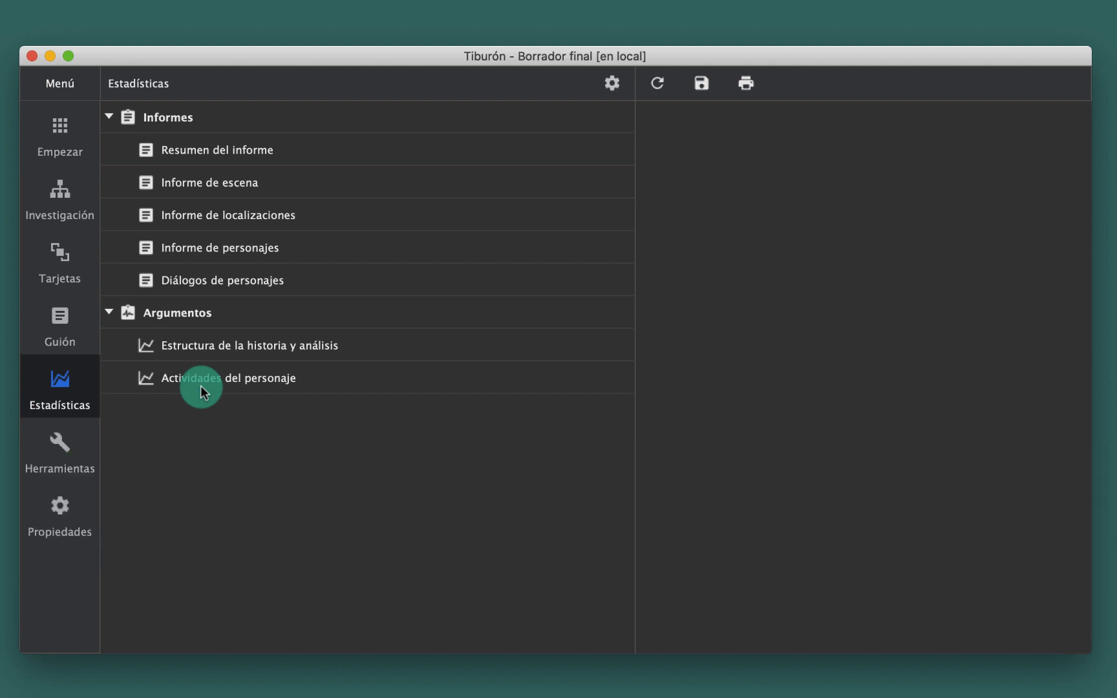
pyautogui.click(201, 386)
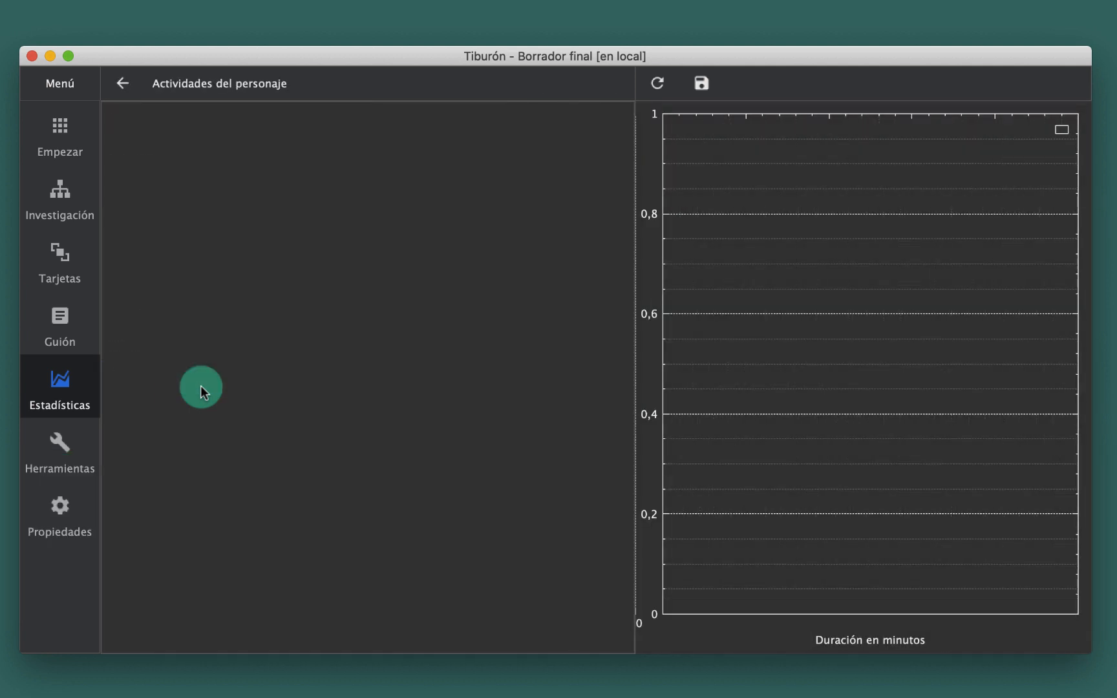
pyautogui.click(117, 86)
pyautogui.click(187, 340)
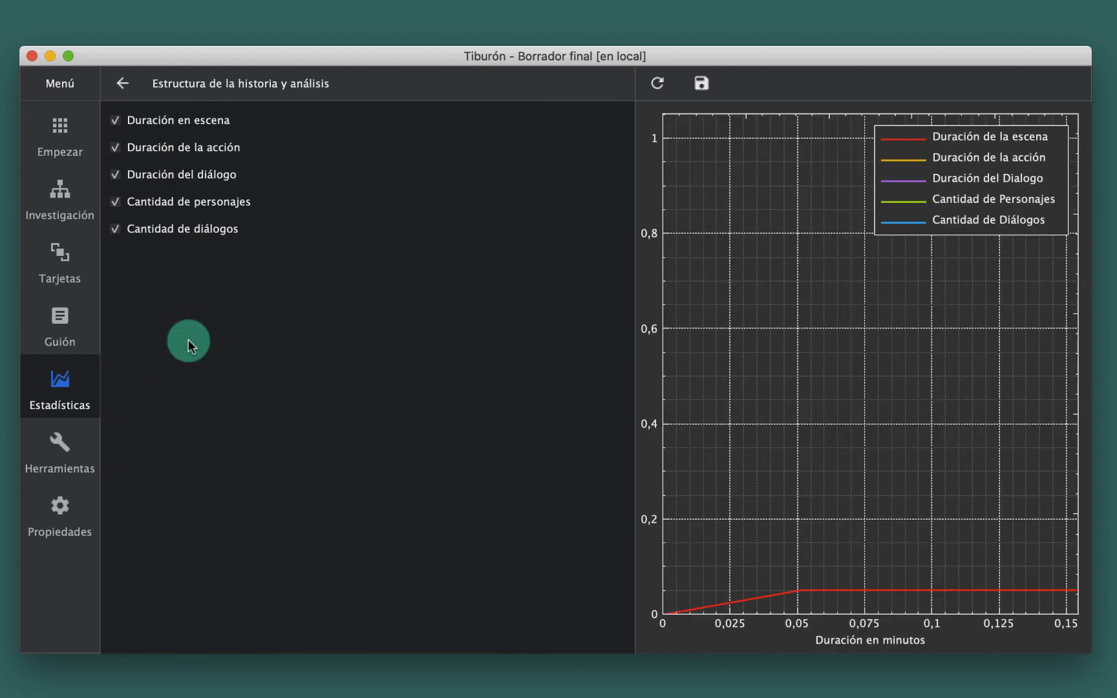
pyautogui.click(122, 84)
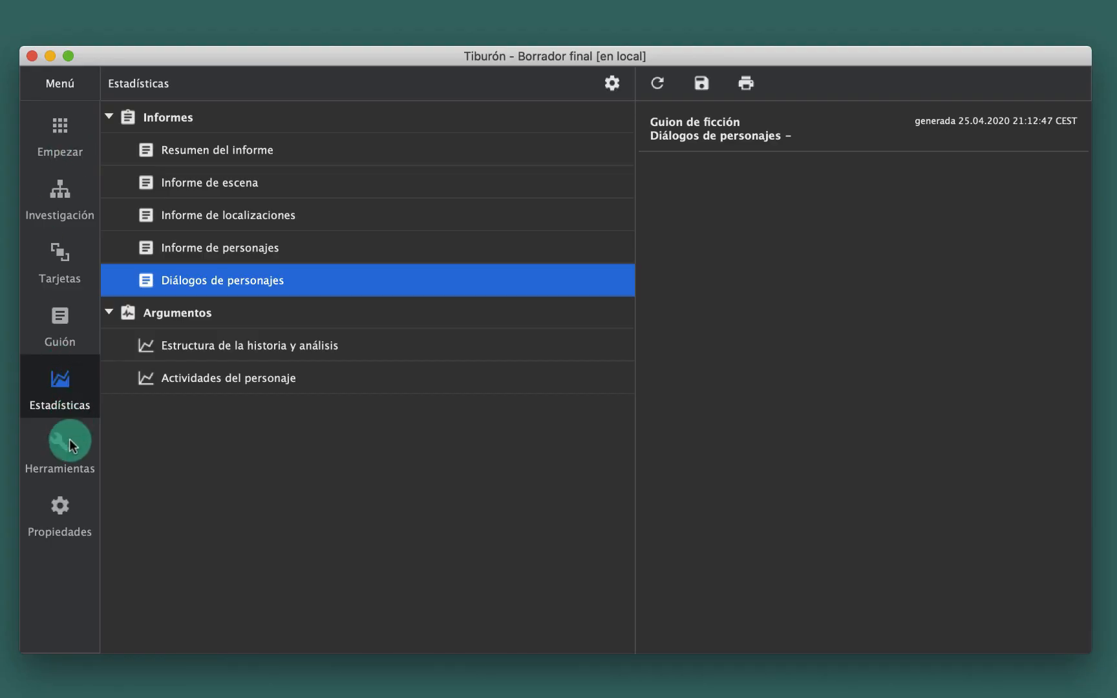
# Look over the available script tools and the application properties, including the template library.
pyautogui.click(70, 442)
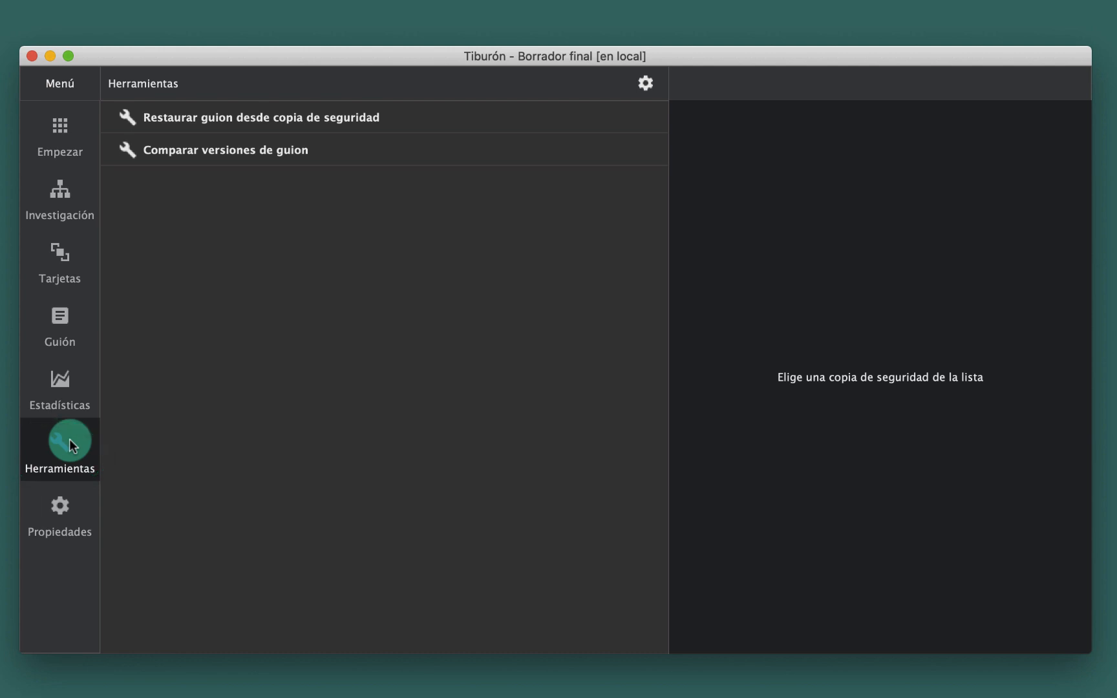
pyautogui.click(69, 503)
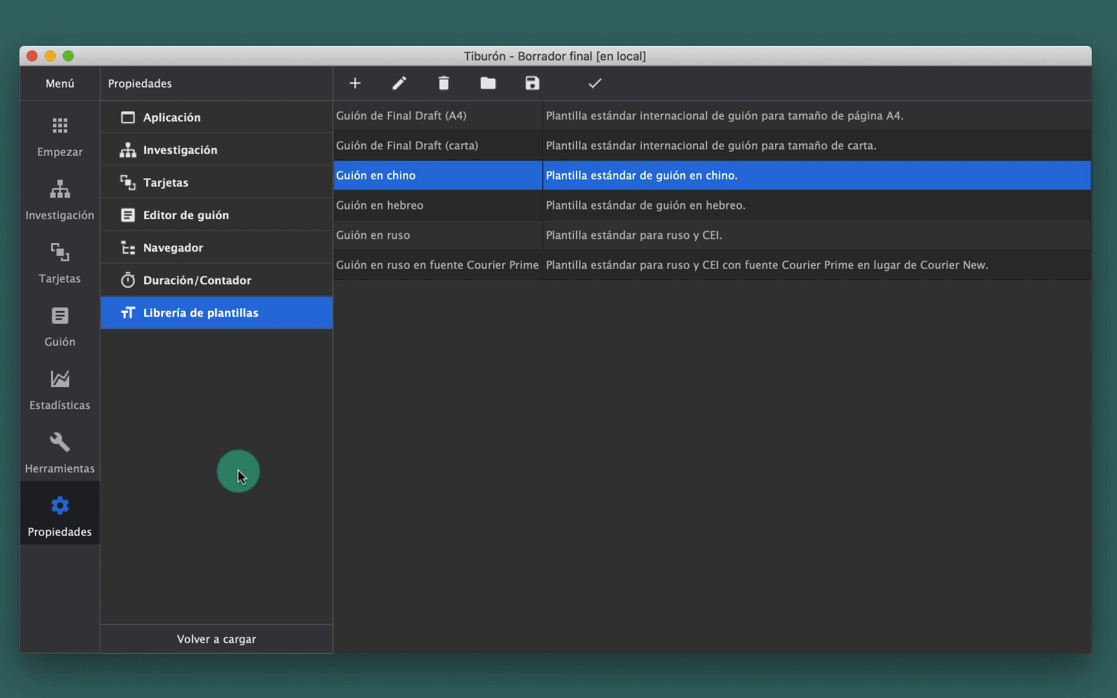
# Examine the export options for the research, summary and script, including the individual items under Guión, Localizaciones and Documentos.
pyautogui.click(76, 95)
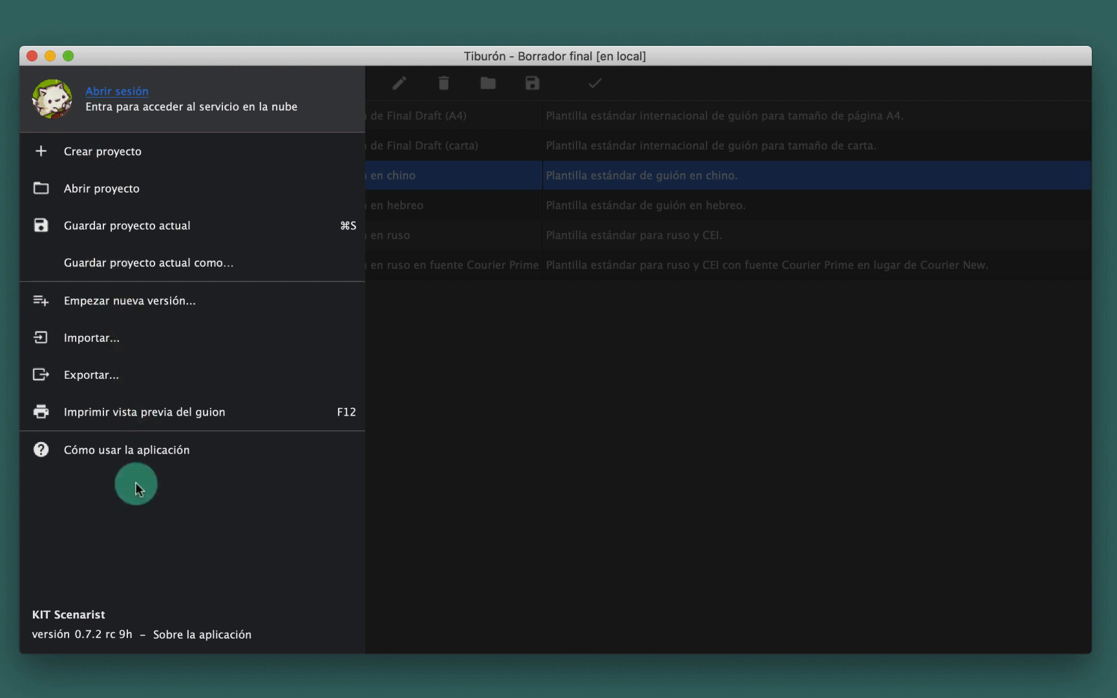
pyautogui.click(102, 377)
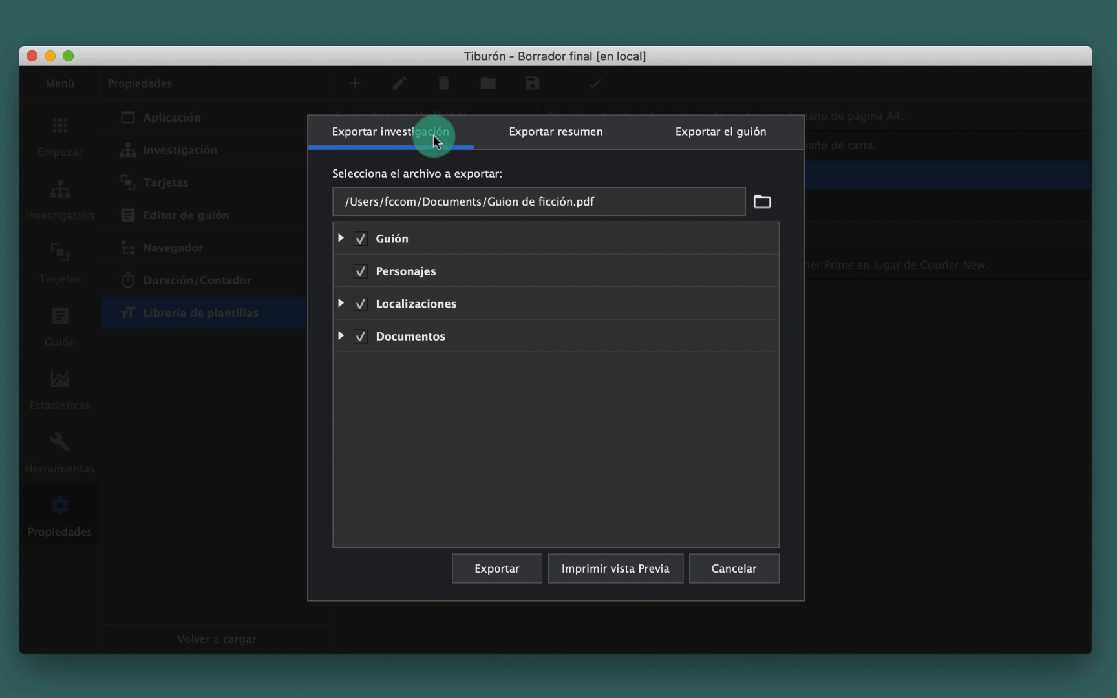
pyautogui.click(534, 136)
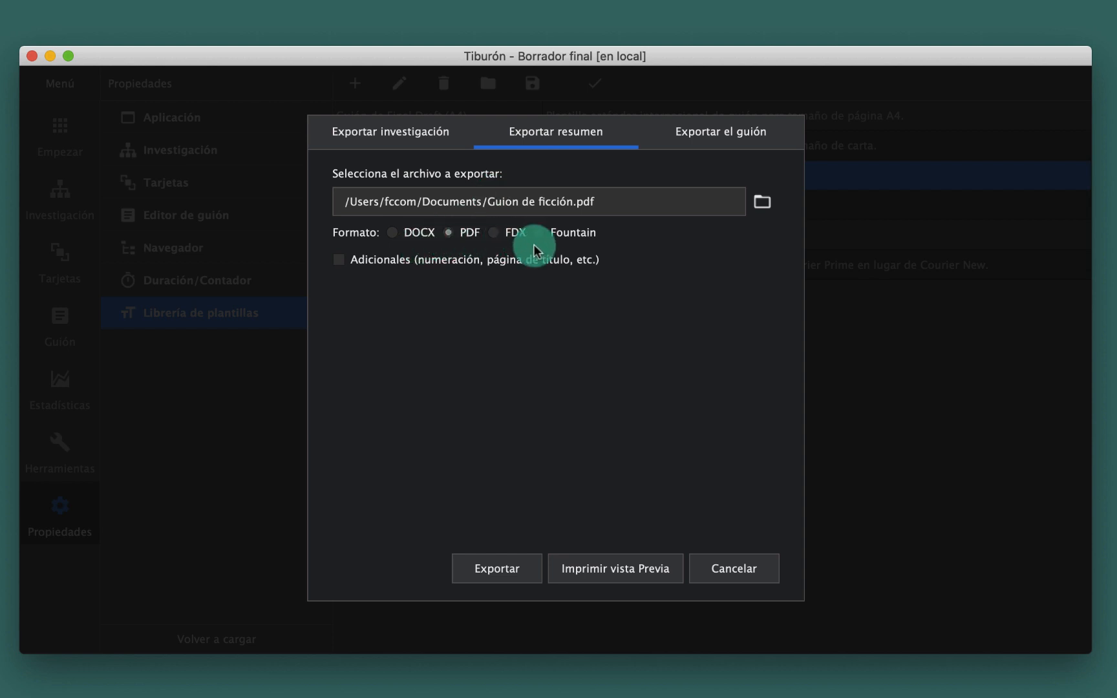
pyautogui.click(718, 139)
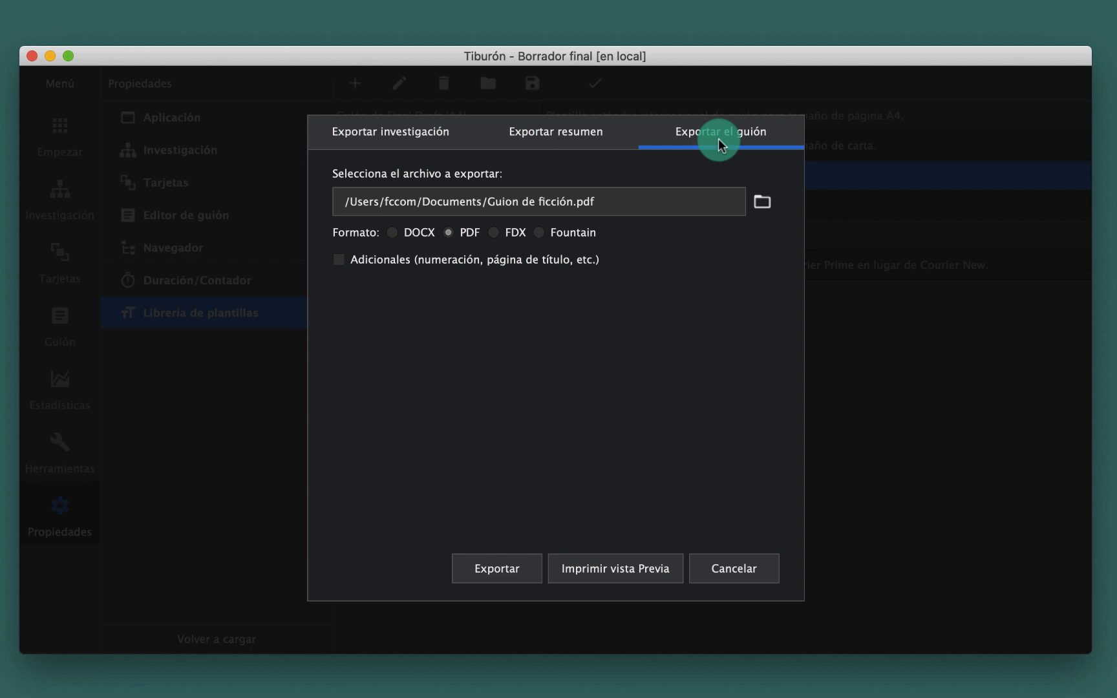
pyautogui.click(370, 135)
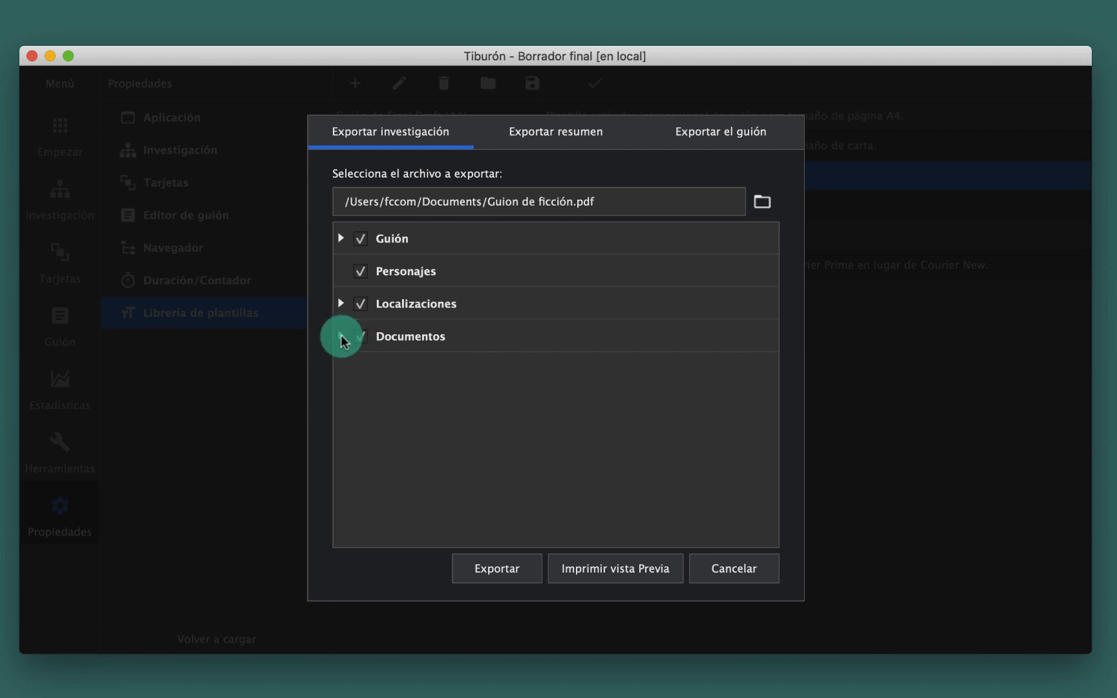
pyautogui.click(341, 337)
pyautogui.click(341, 303)
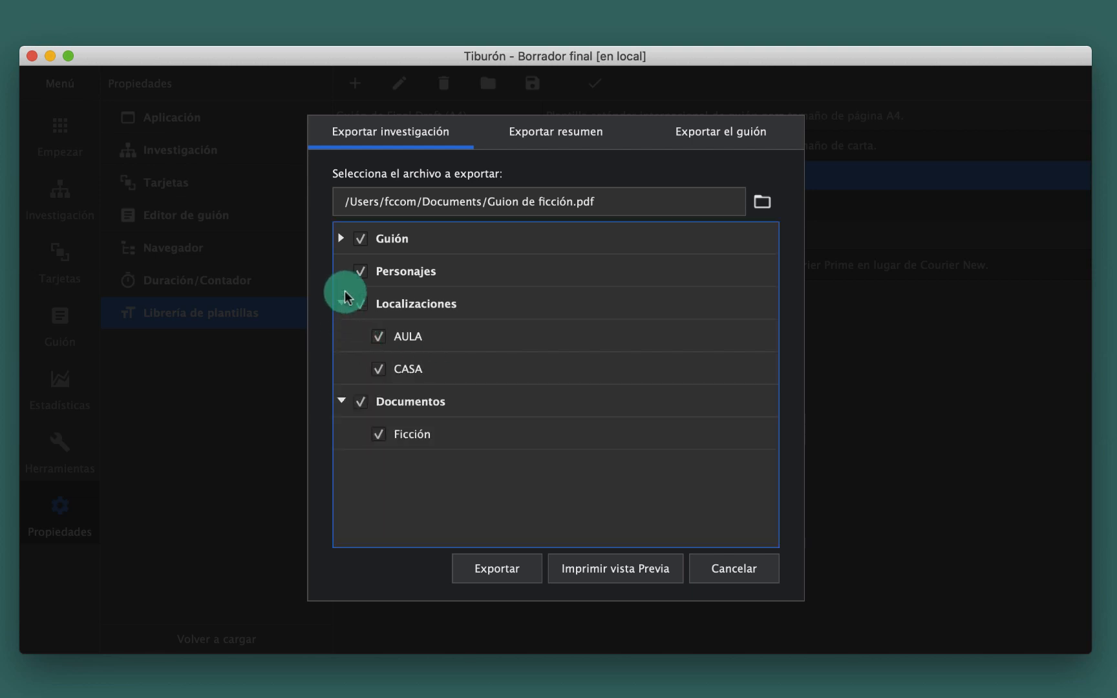
pyautogui.click(342, 238)
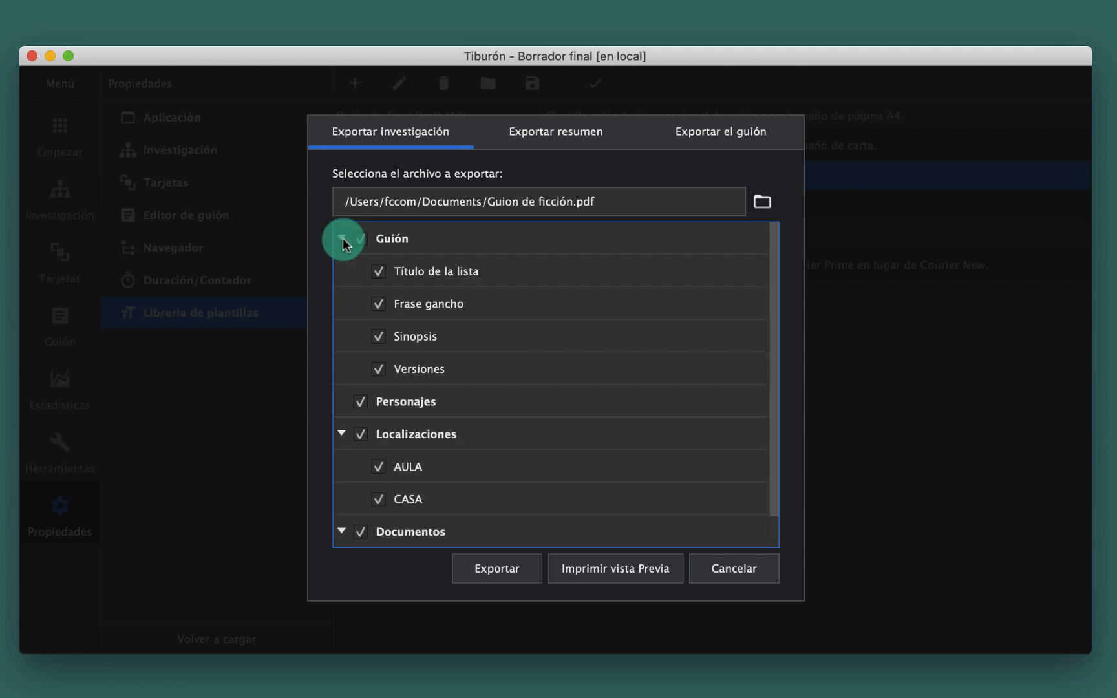